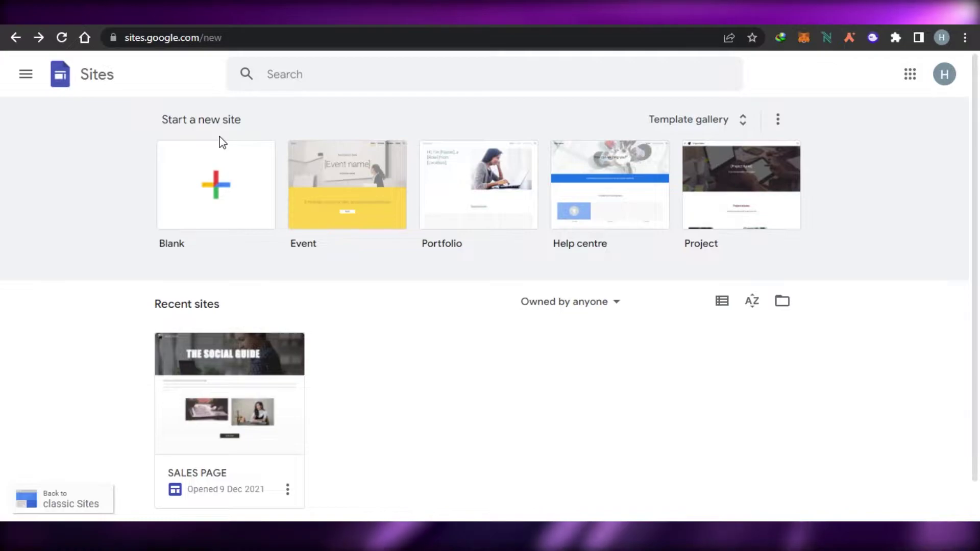
Go from Google Drive's New menu to Google Sites
click(122, 38)
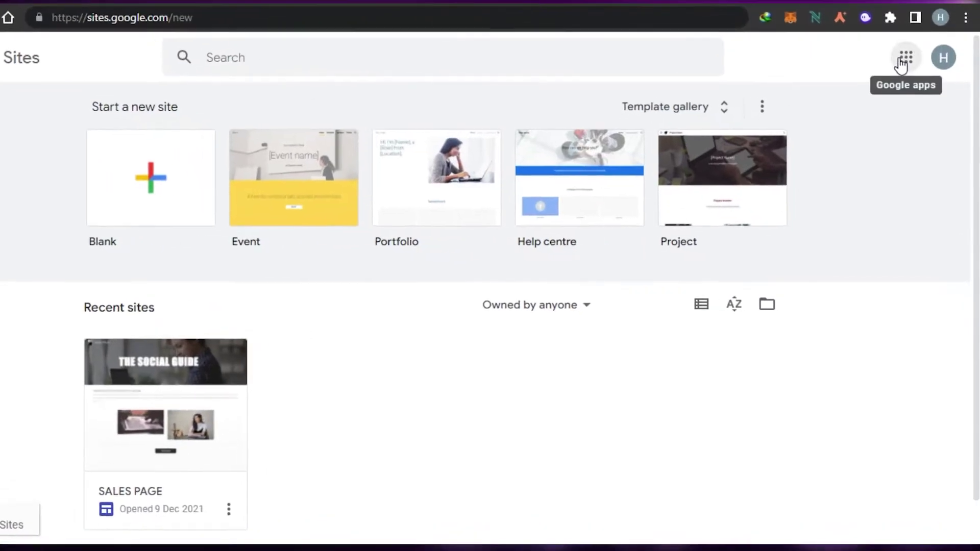
click(908, 78)
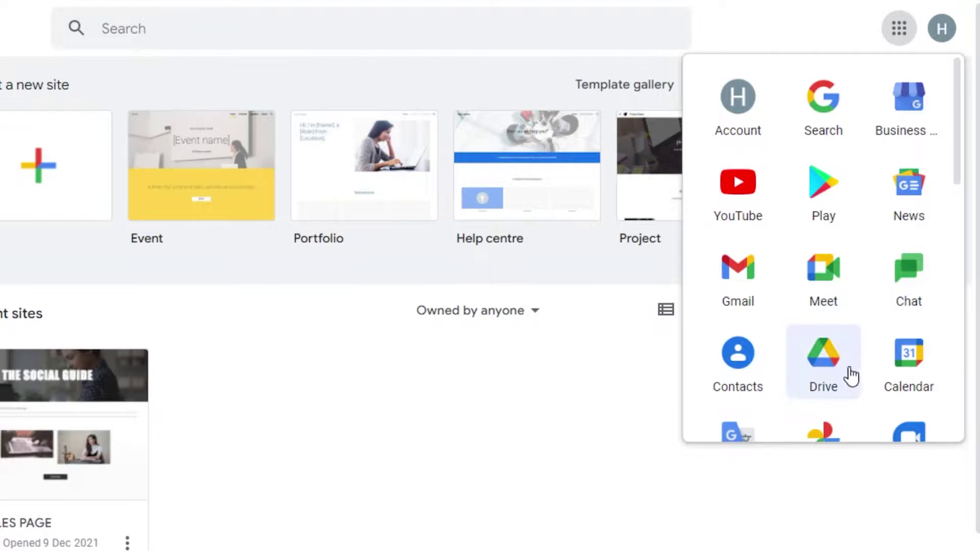
click(845, 371)
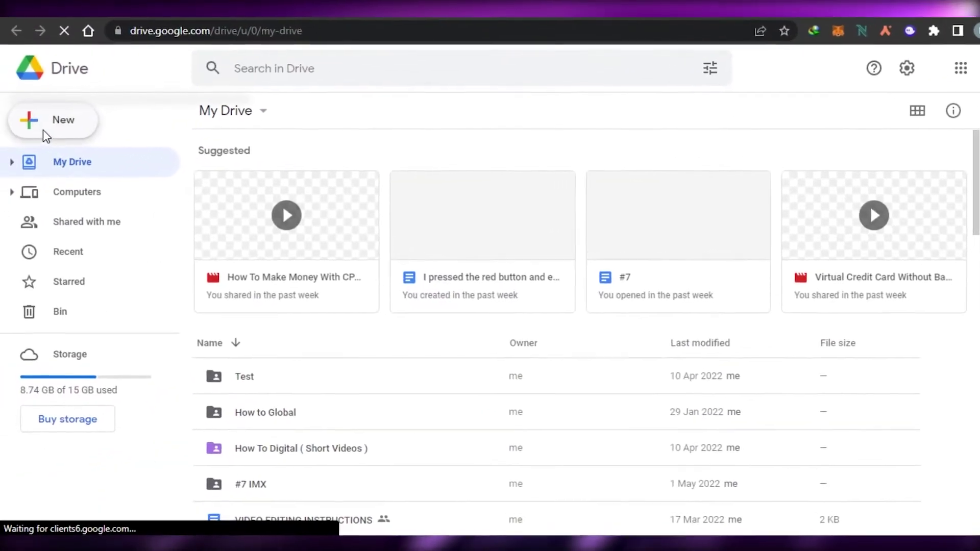
click(42, 125)
mouse_move(100, 339)
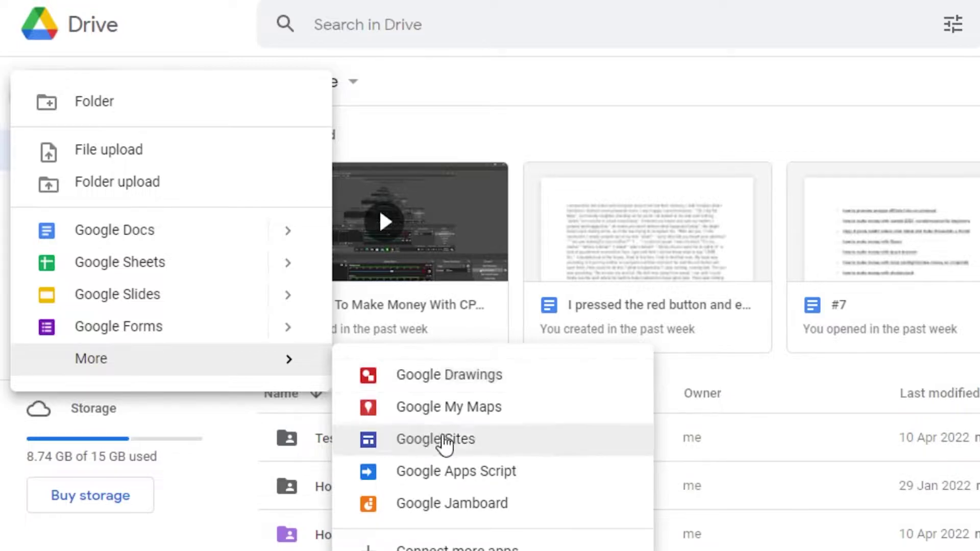
click(432, 447)
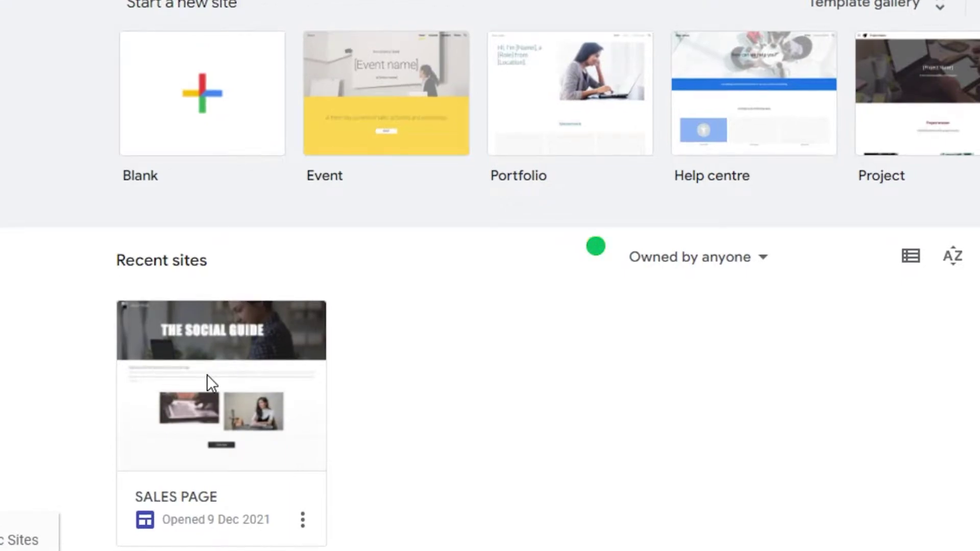
Open the SALES PAGE site from Recent sites and scroll through its banner and images
click(207, 375)
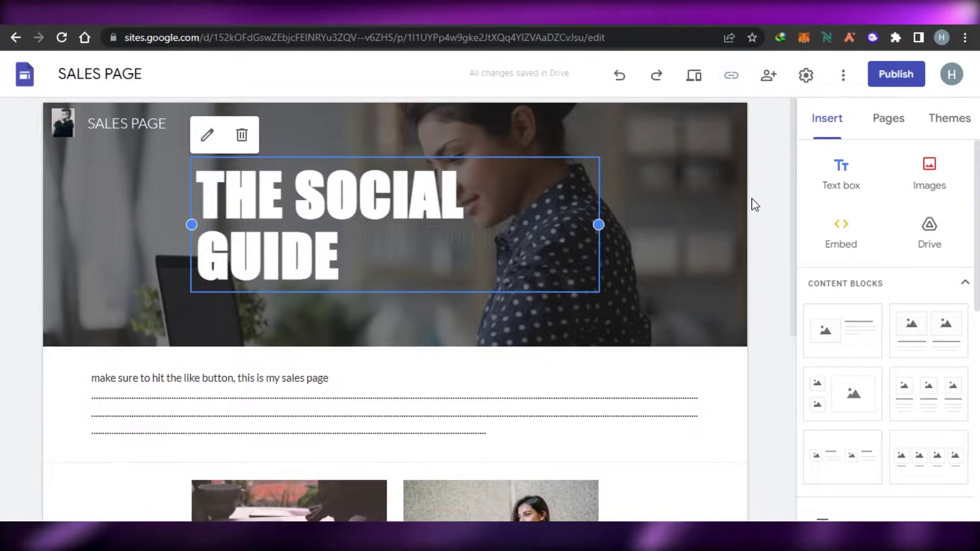
drag(794, 160, 786, 337)
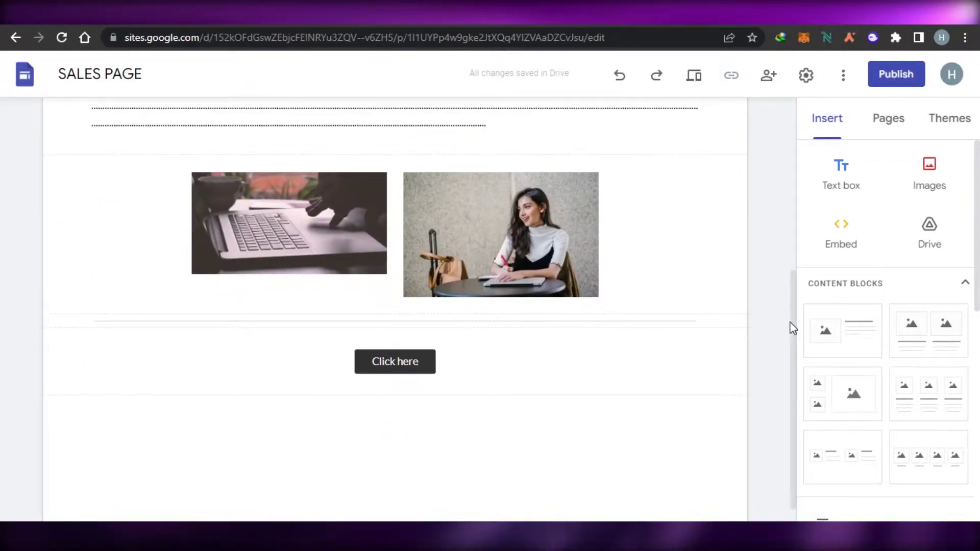
drag(795, 329, 793, 107)
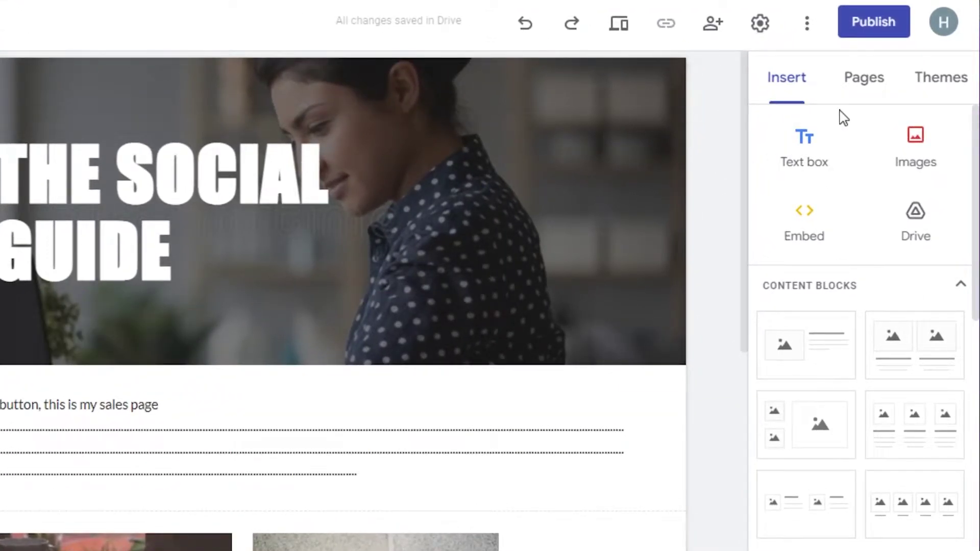
Create a new page named Contact from the site's Pages panel
click(860, 84)
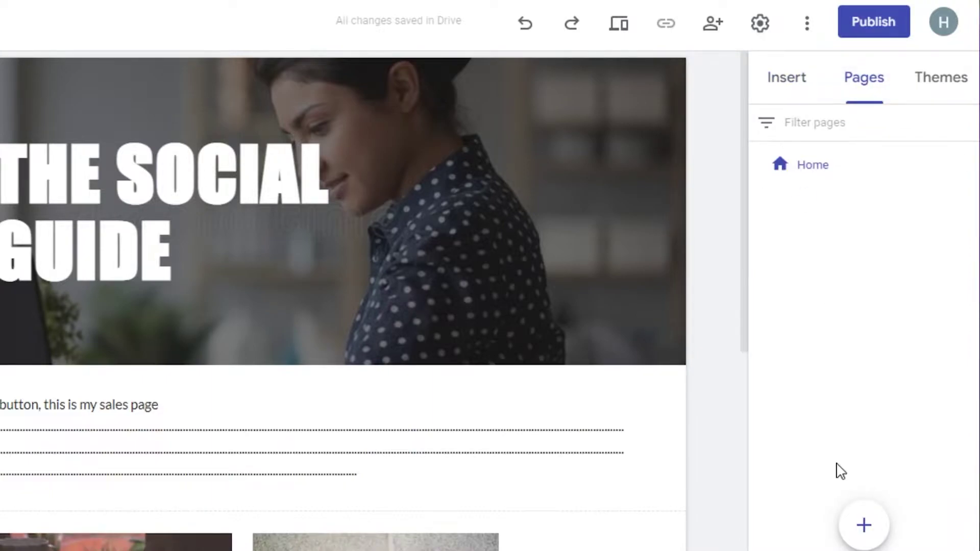
click(863, 526)
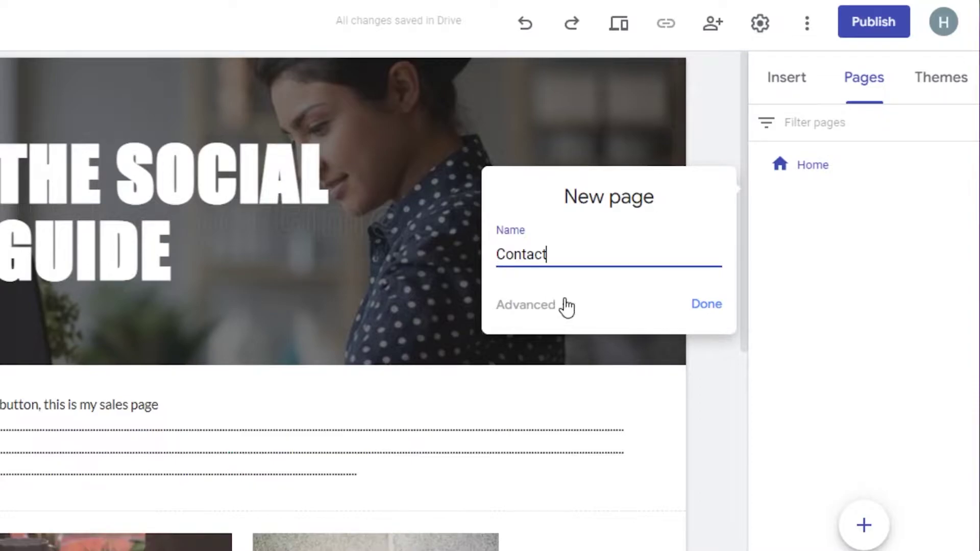
click(706, 305)
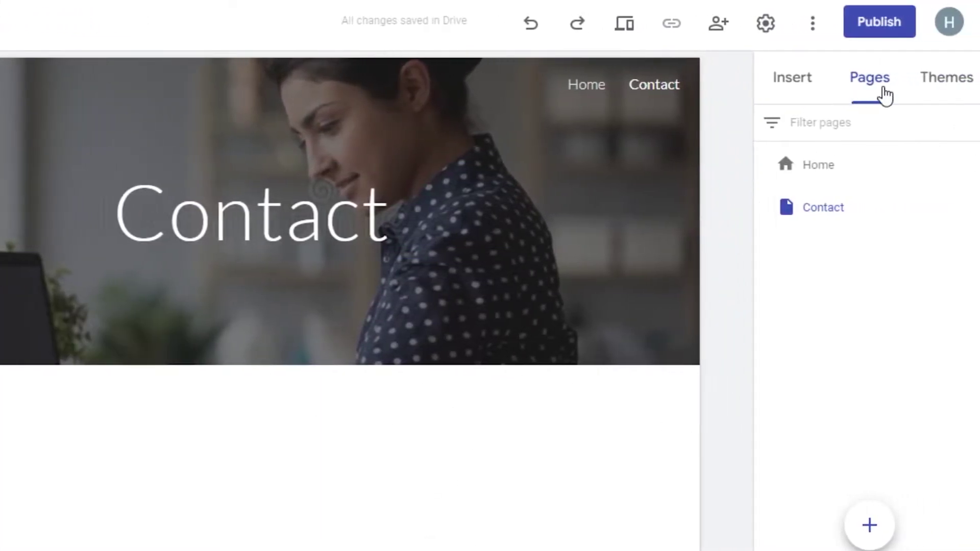
Choose Forms in the Insert panel to embed a Google Form on the Contact page
click(811, 92)
scroll(847, 261, down, 10)
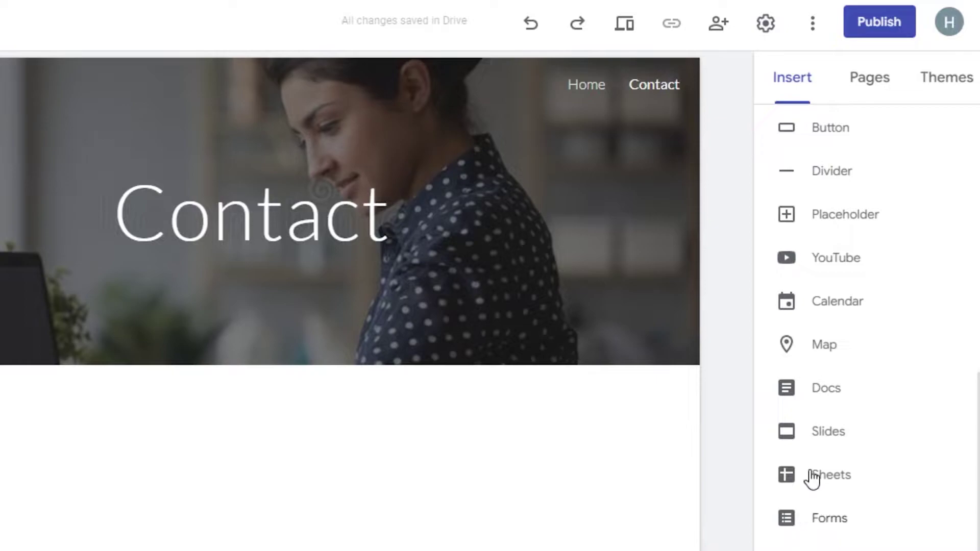
click(787, 519)
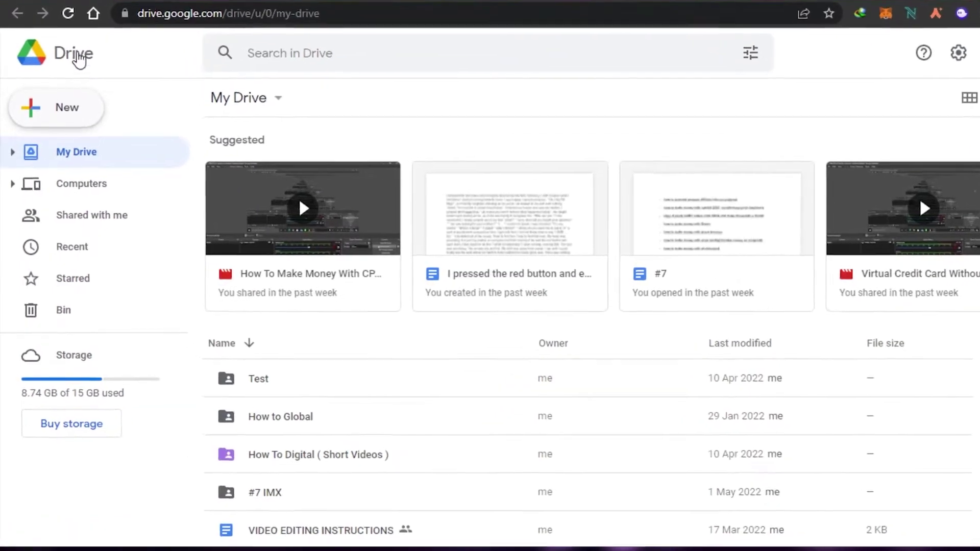
Use Drive's New menu to reach the Google Forms start page
click(73, 106)
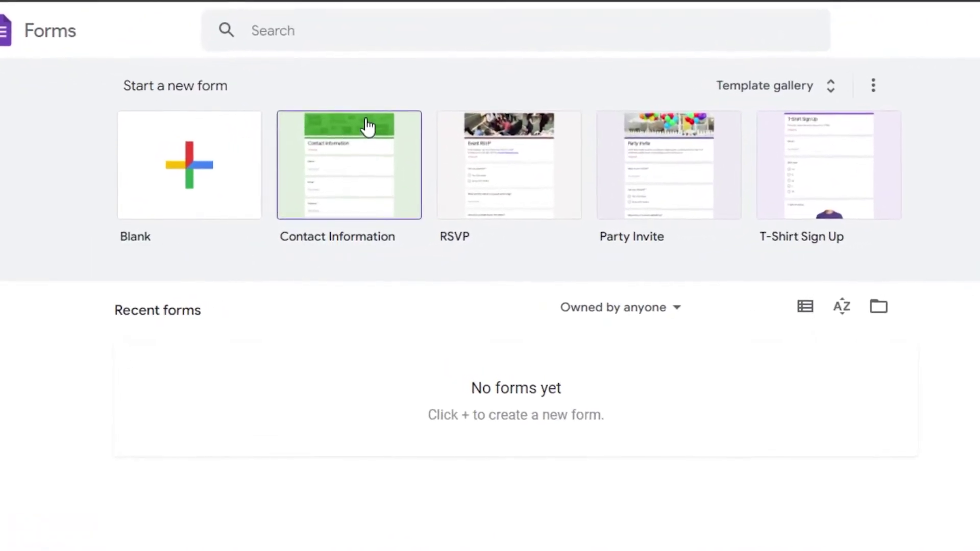
Create a form from the Contact Information template and review its Name, Email, Address, Phone and Comments questions
click(367, 125)
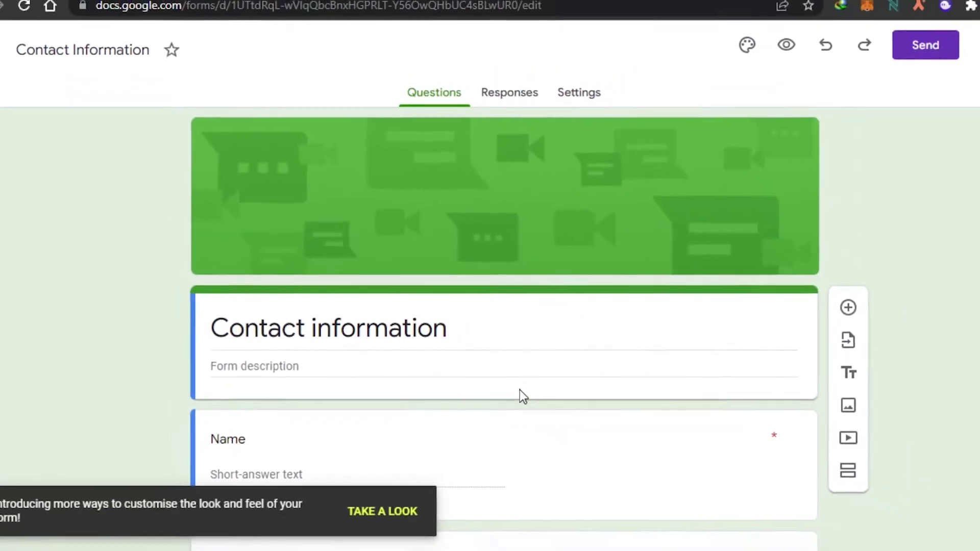
scroll(485, 306, down, 5)
scroll(485, 306, up, 5)
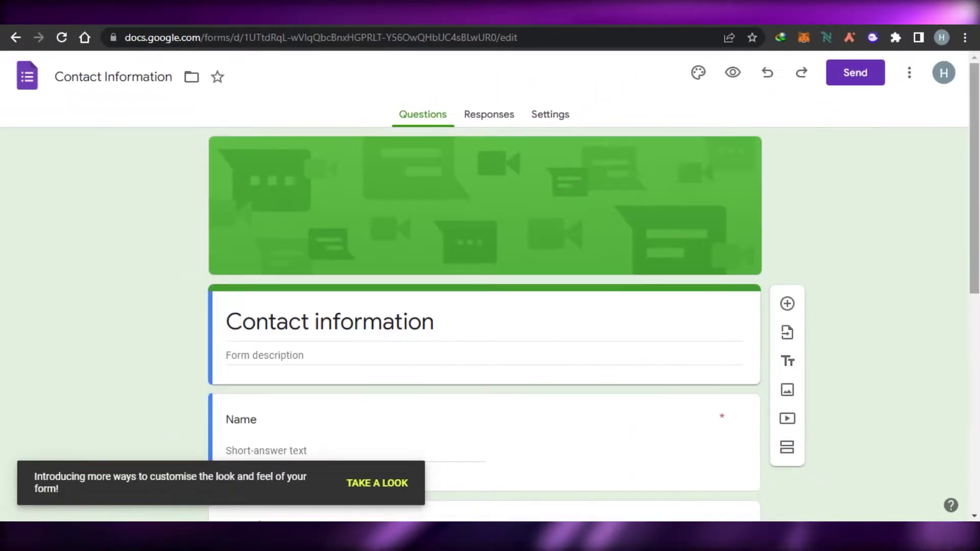
scroll(485, 306, down, 3)
scroll(485, 306, down, 5)
scroll(485, 306, up, 8)
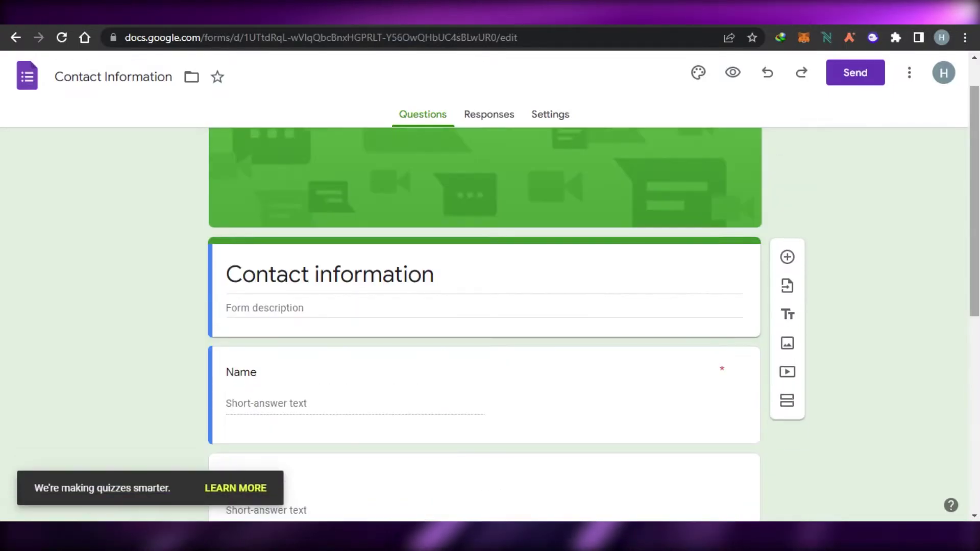
scroll(284, 331, down, 2)
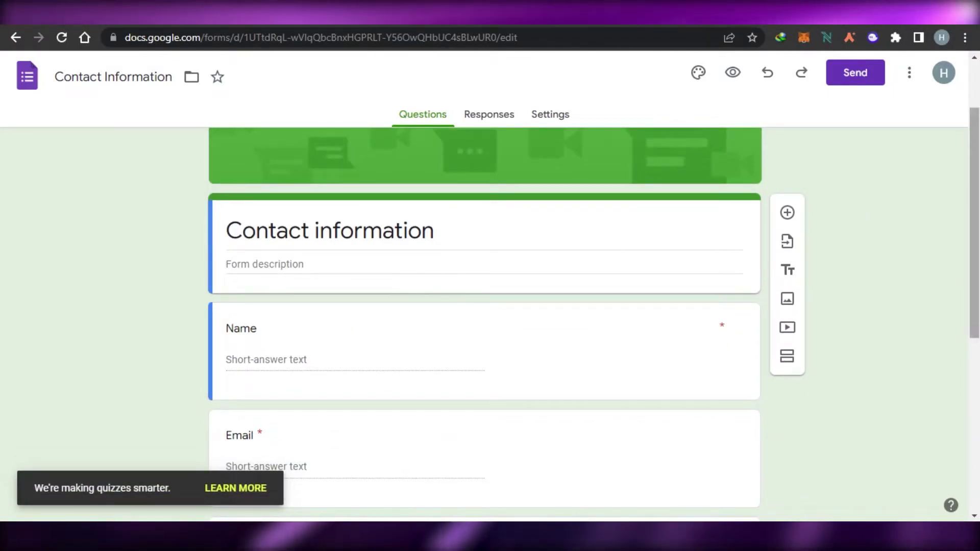
scroll(285, 330, down, 2)
scroll(328, 302, down, 1)
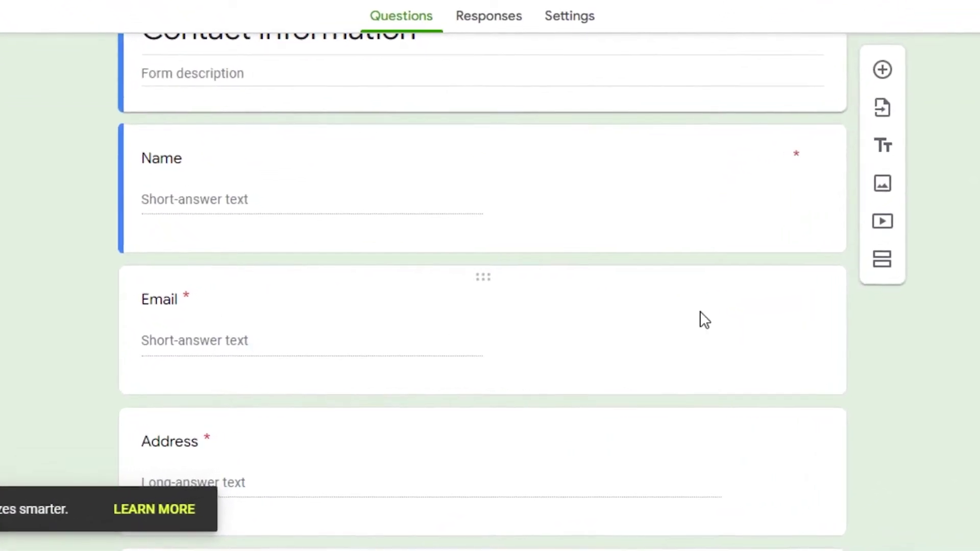
scroll(483, 286, down, 6)
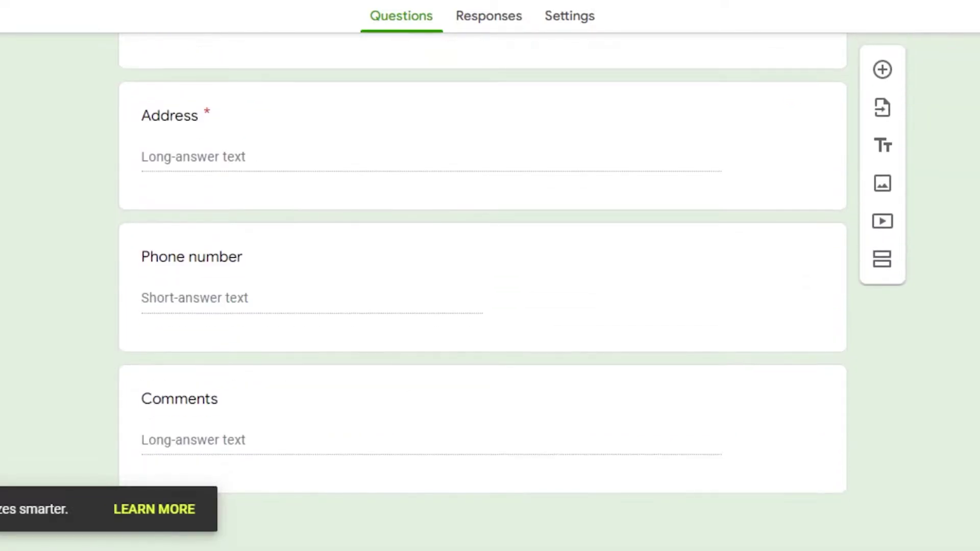
scroll(449, 252, up, 6)
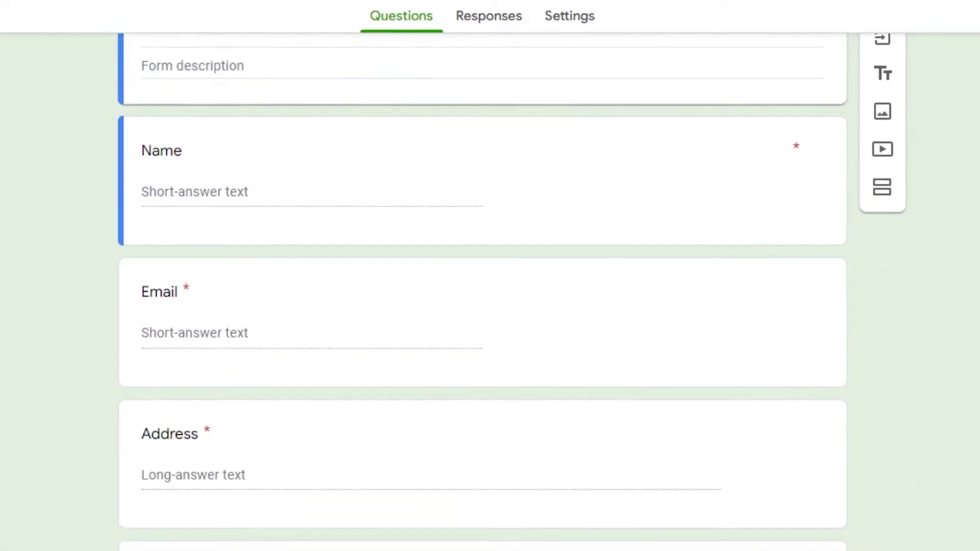
scroll(264, 114, up, 3)
scroll(265, 114, down, 2)
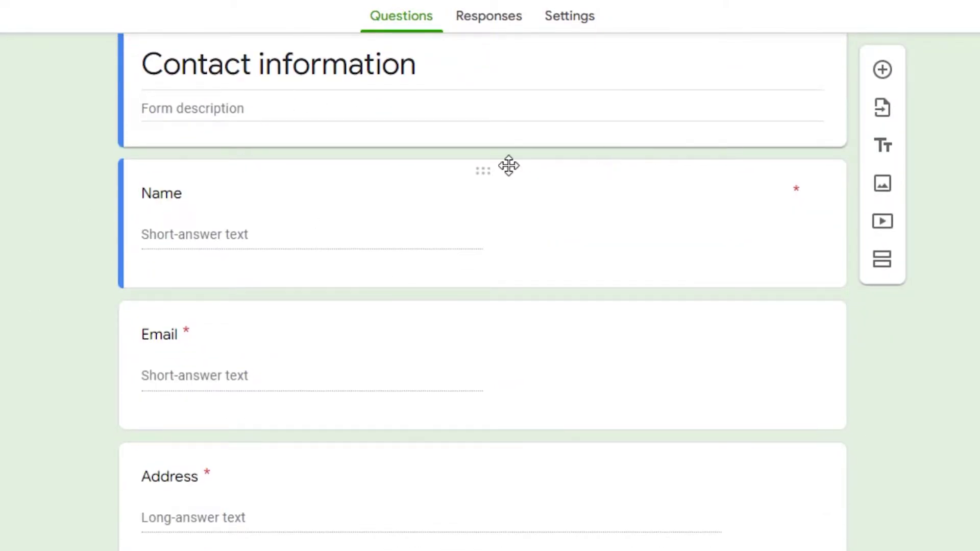
scroll(482, 286, down, 3)
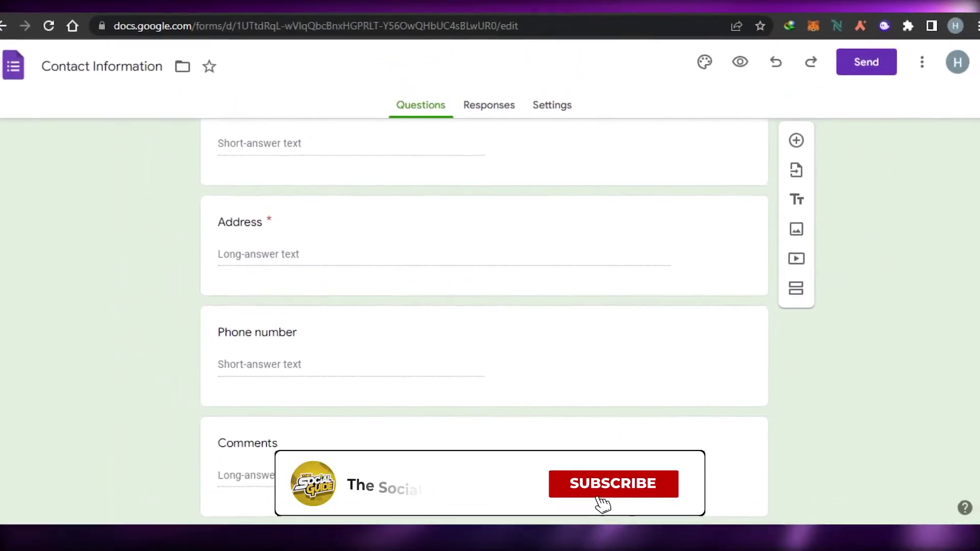
scroll(484, 286, up, 3)
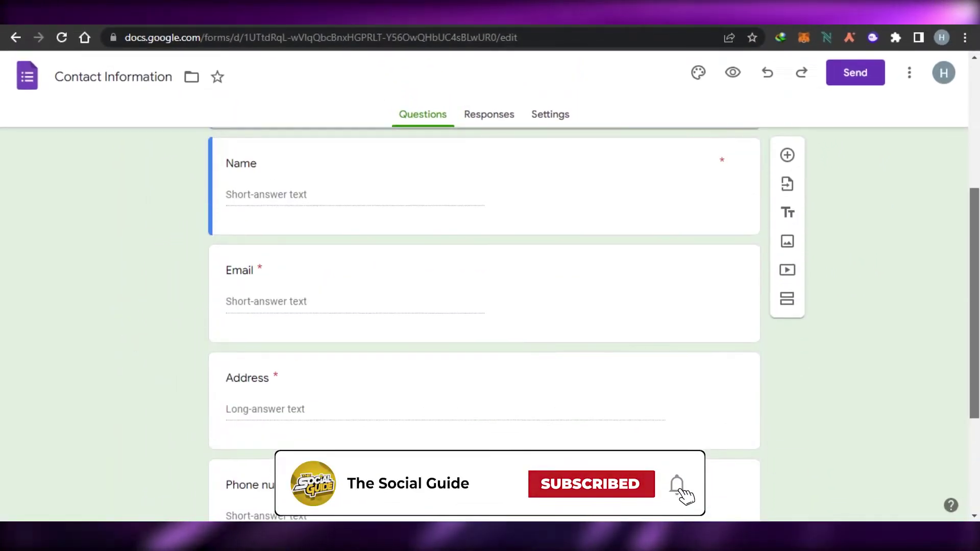
scroll(801, 256, up, 2)
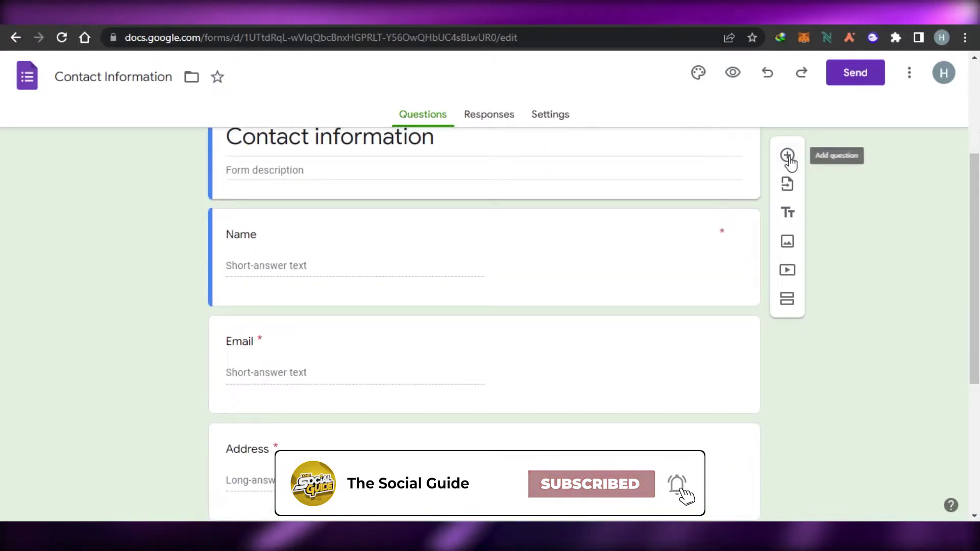
Delete the blank multiple-choice question just added, leaving Name as the first question
click(788, 155)
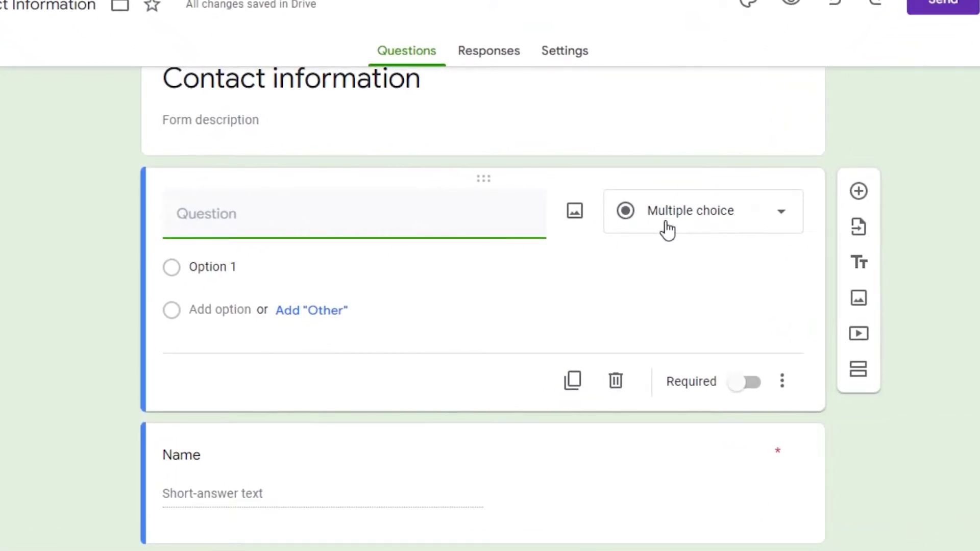
click(668, 229)
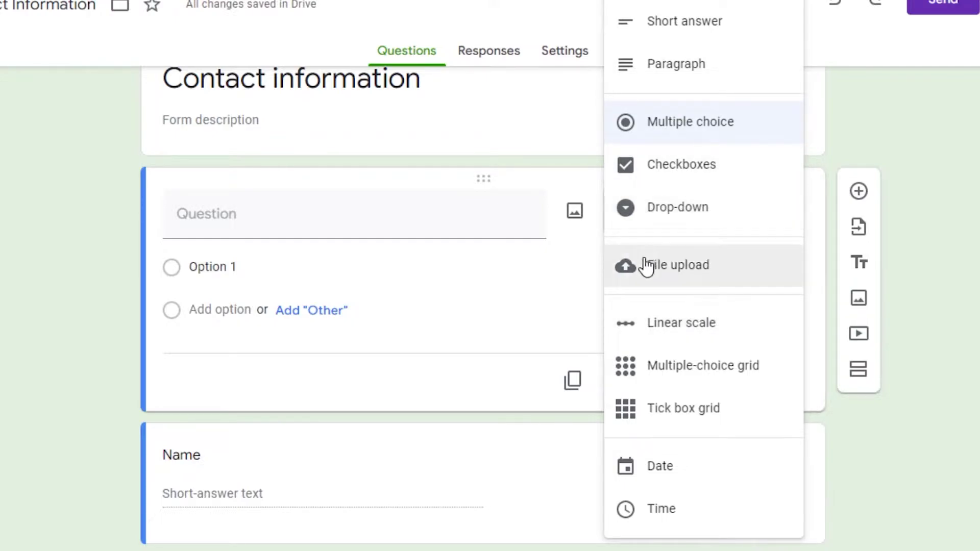
click(850, 258)
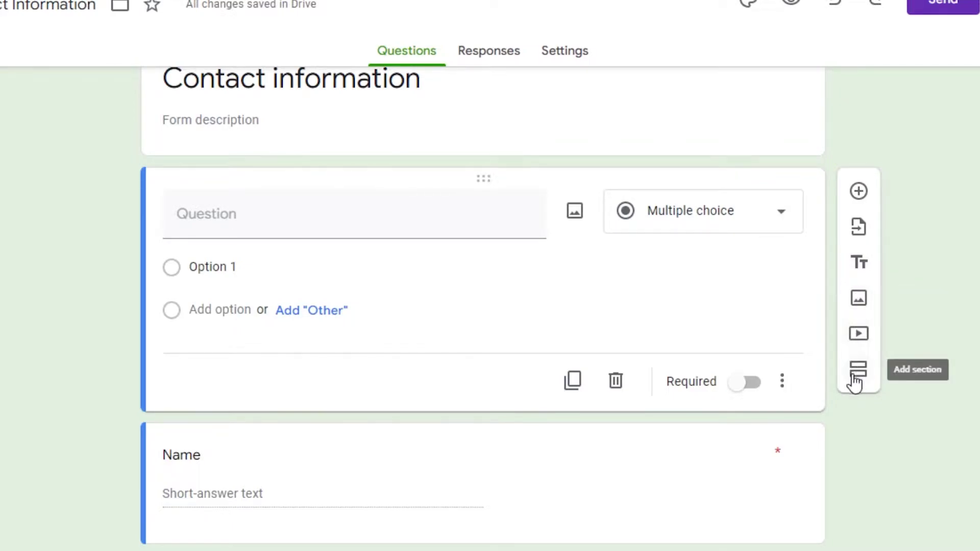
scroll(598, 421, down, 1)
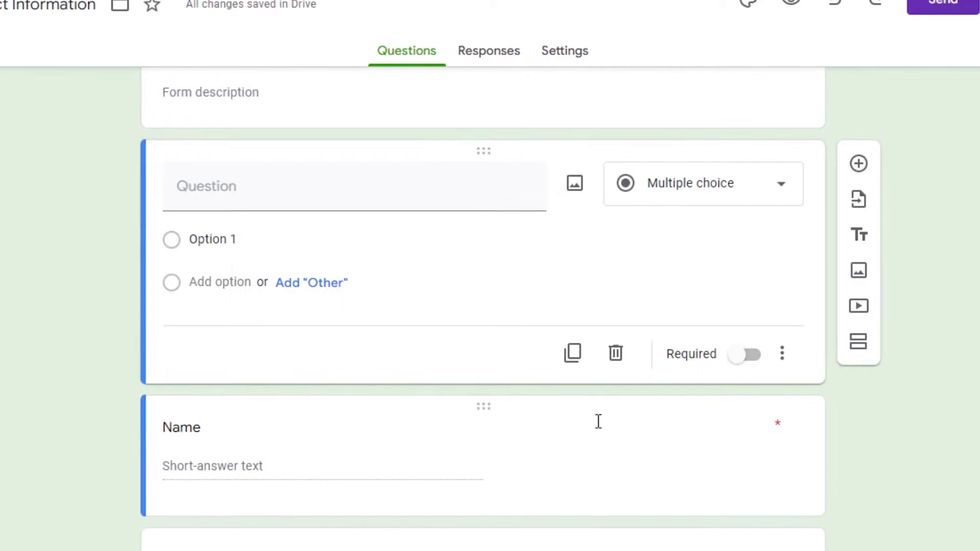
click(618, 360)
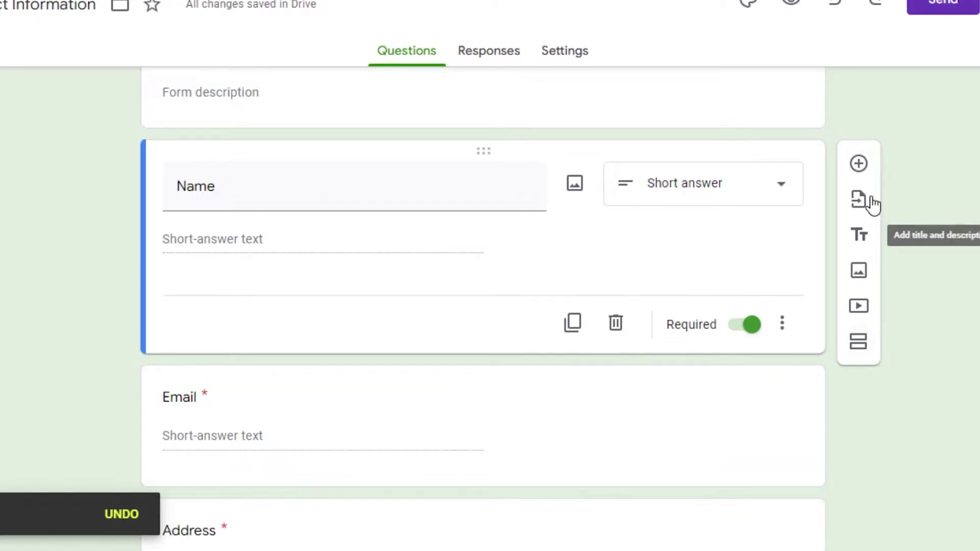
Add Section 2 starting at the Email question and open the Import questions form picker
click(859, 342)
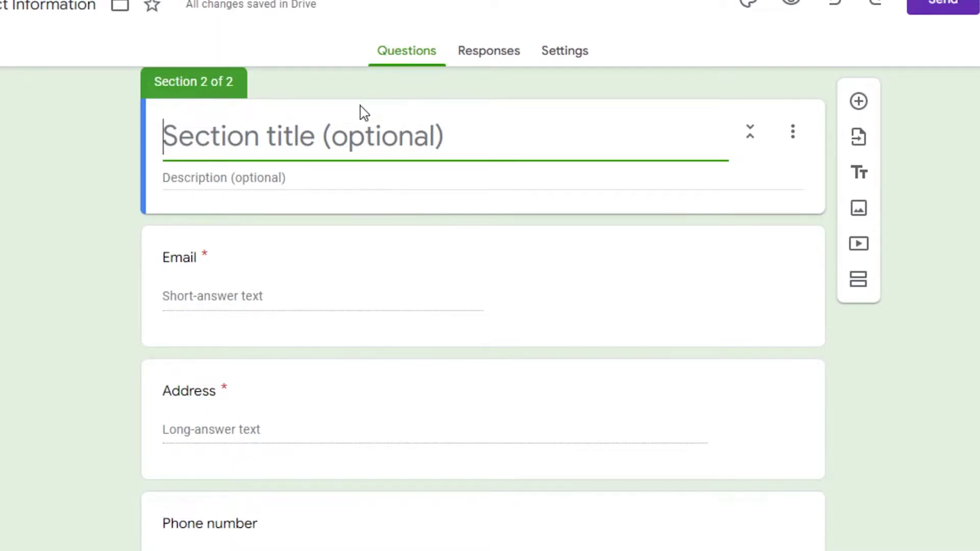
scroll(957, 351, up, 5)
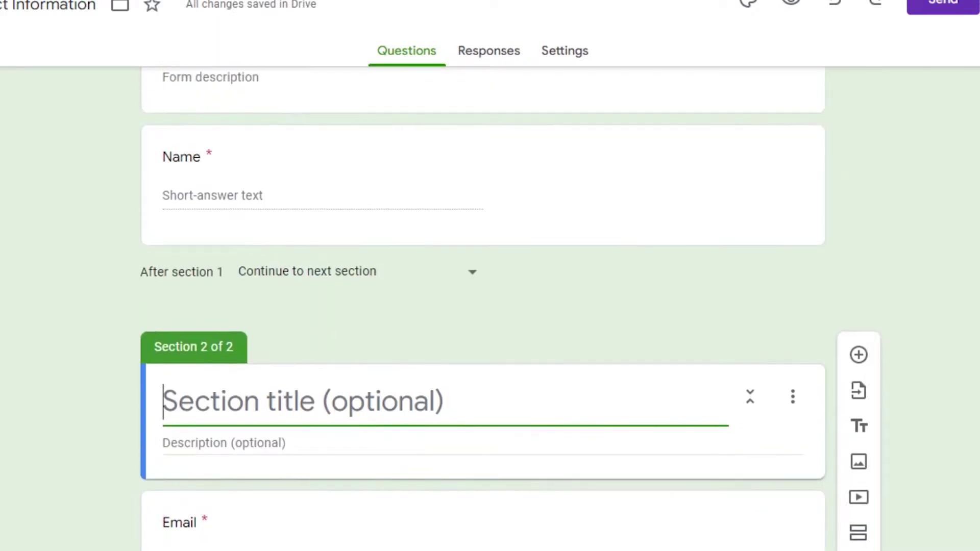
scroll(967, 416, down, 9)
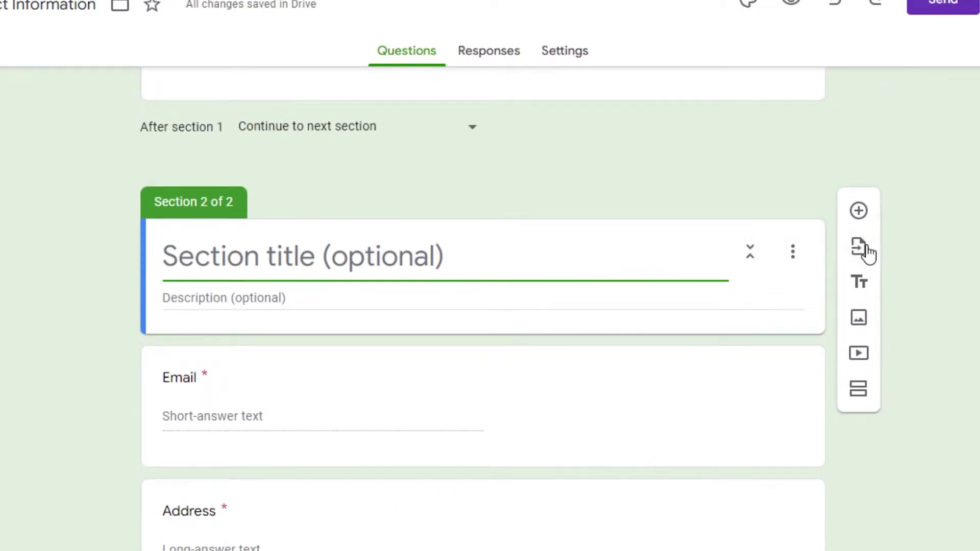
click(858, 249)
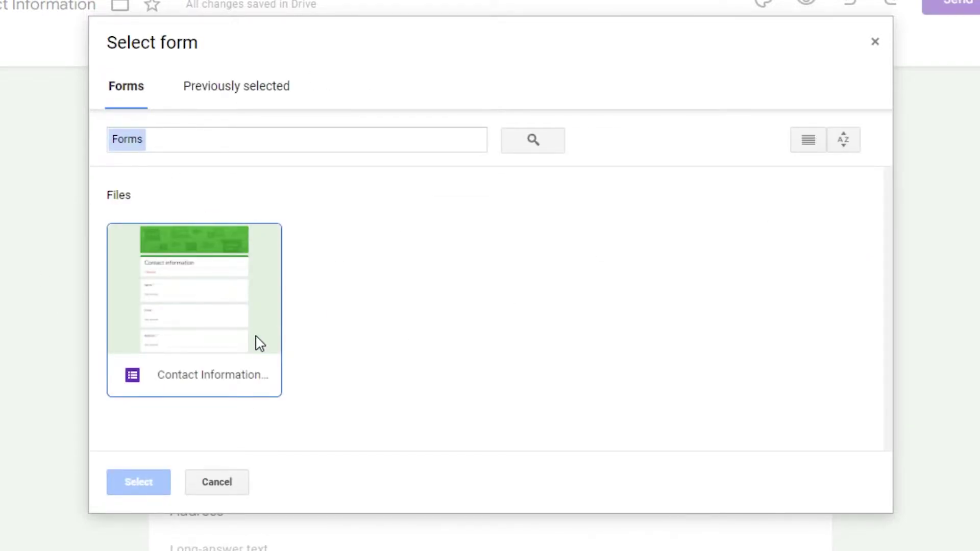
Close the form picker and delete Section 2, confirming the deletion
click(880, 43)
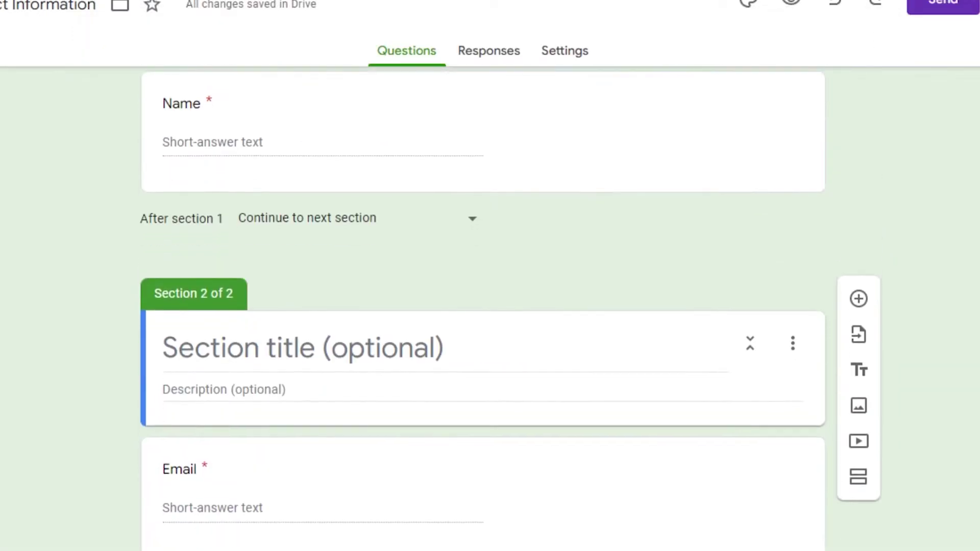
click(794, 345)
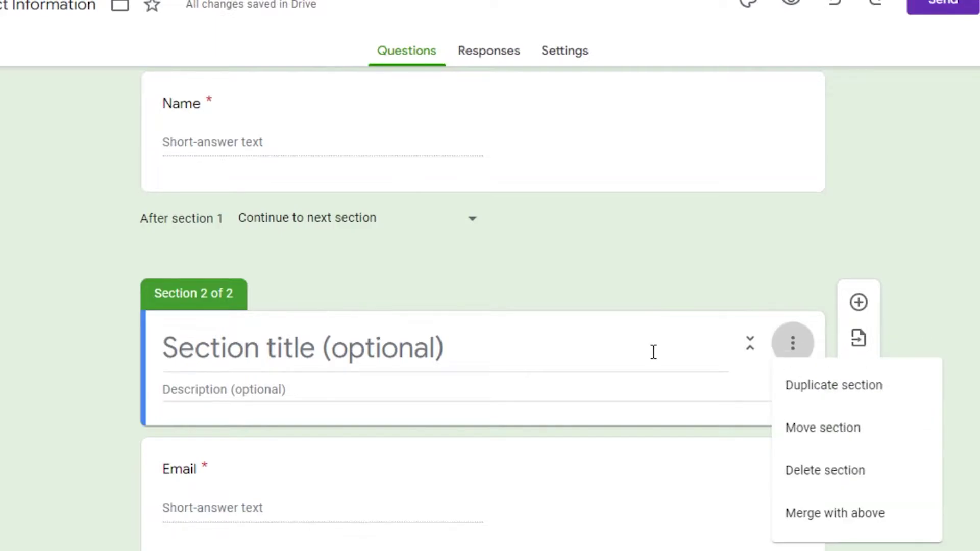
click(804, 472)
click(604, 347)
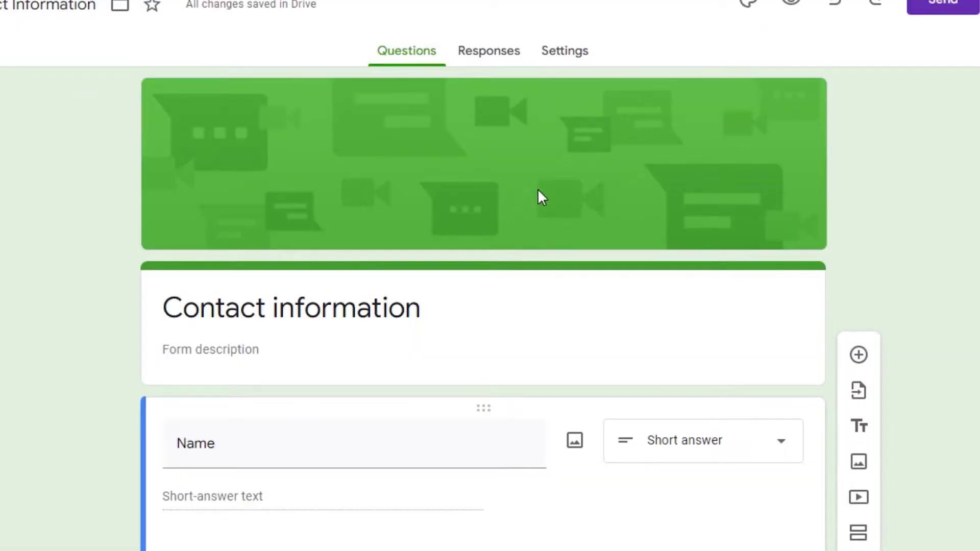
Check the form's Responses and Settings, then return to the Questions editor
click(487, 56)
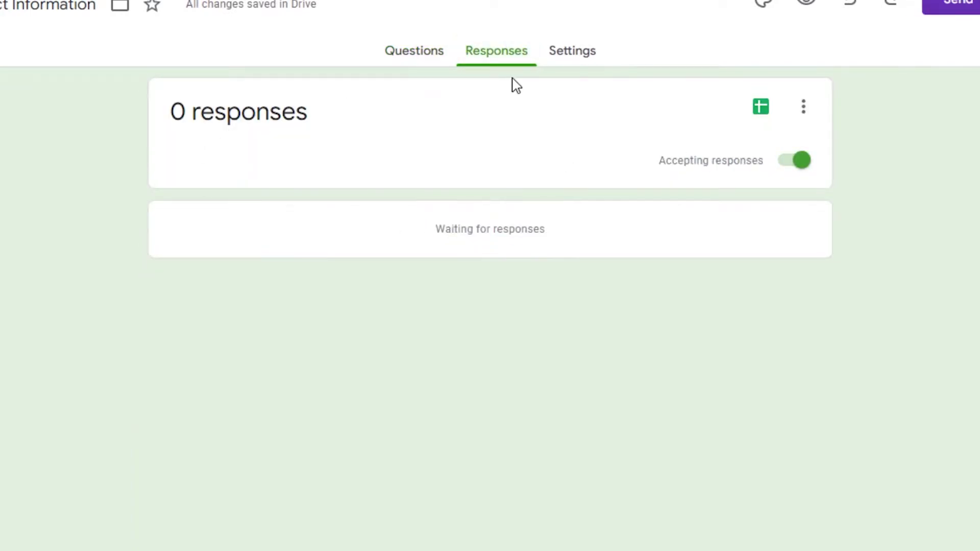
click(560, 62)
click(398, 62)
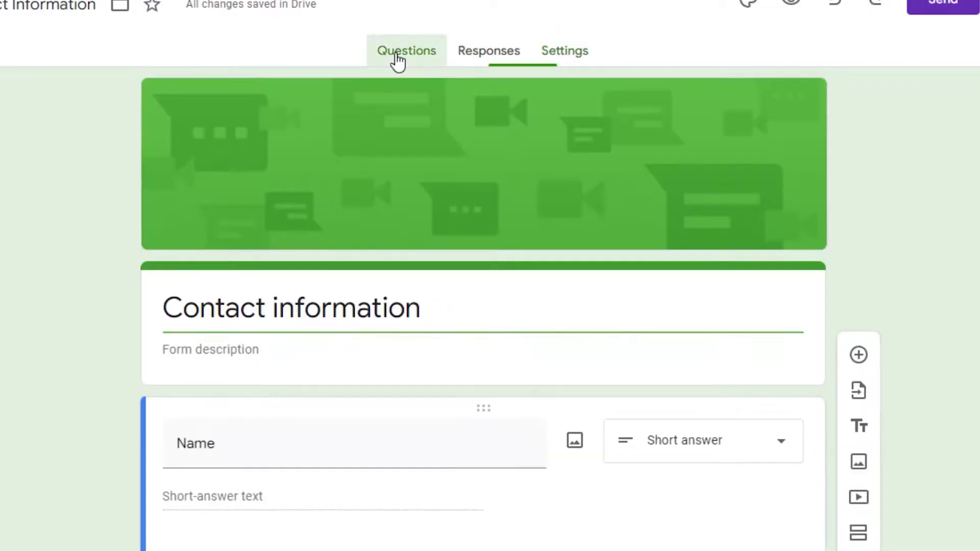
click(499, 55)
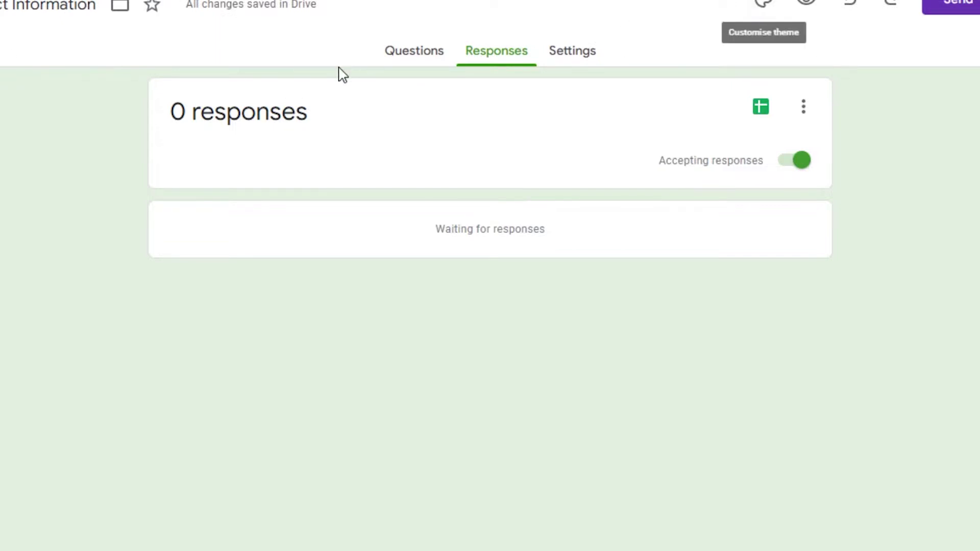
click(398, 48)
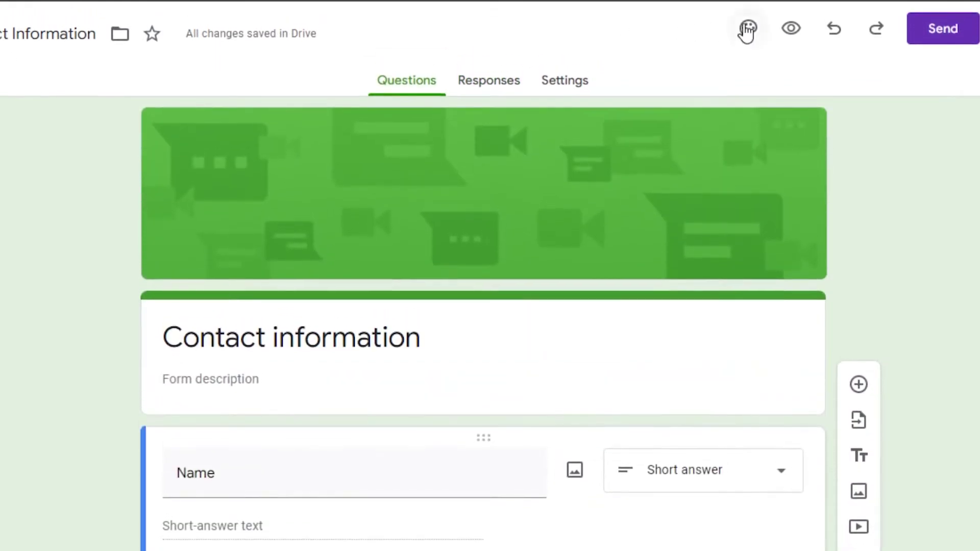
Try a red theme colour, then switch the form back to green and close the theme panel
click(763, 3)
click(852, 318)
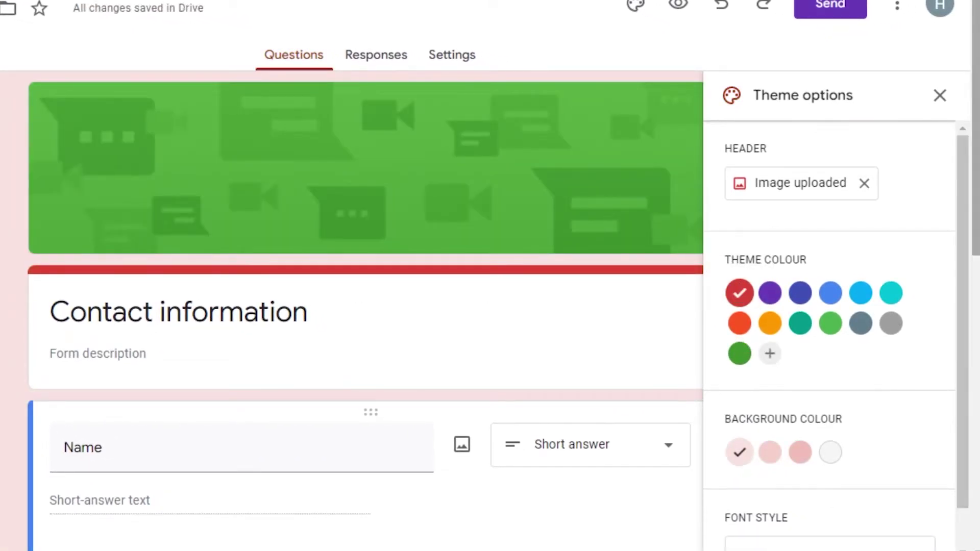
scroll(975, 220, down, 9)
scroll(975, 219, up, 5)
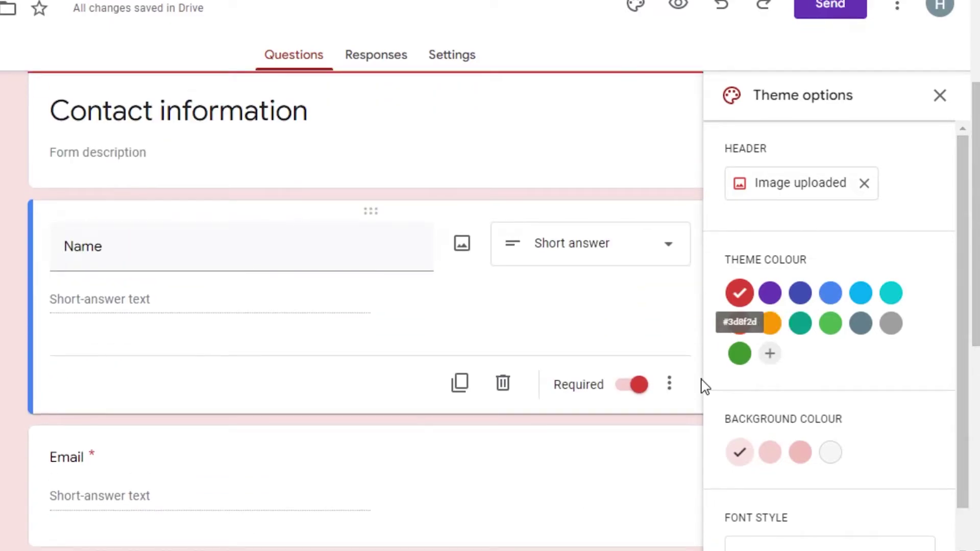
click(740, 355)
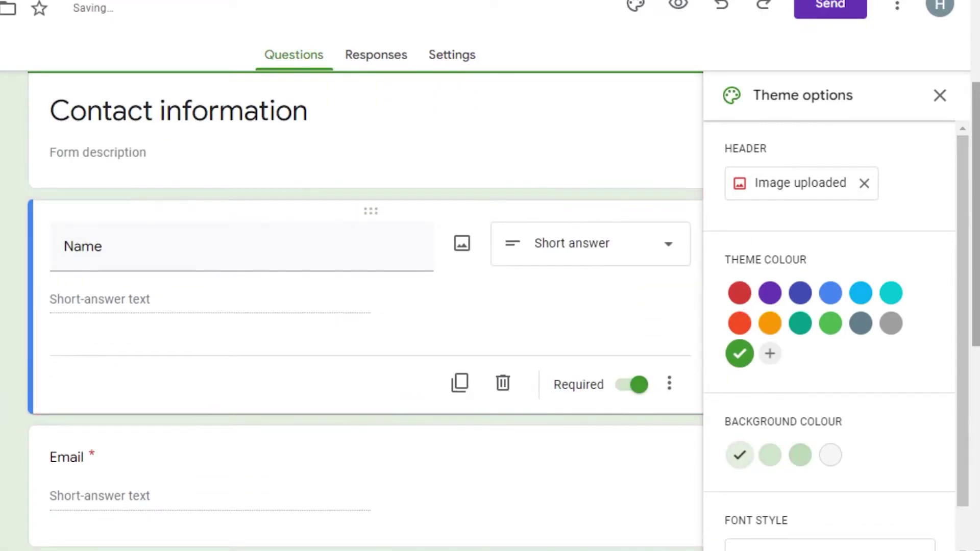
scroll(366, 307, up, 2)
click(940, 95)
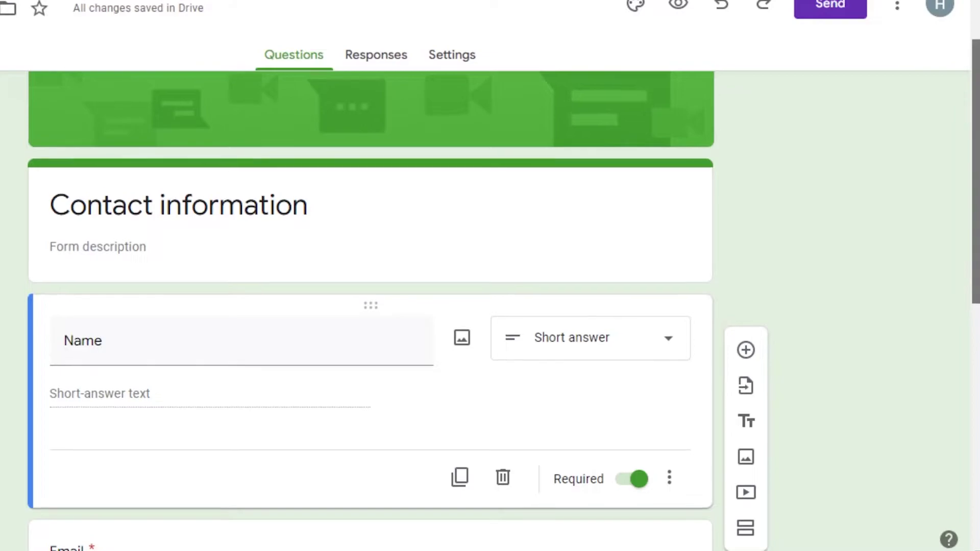
scroll(366, 306, up, 2)
scroll(365, 306, down, 2)
scroll(366, 307, up, 2)
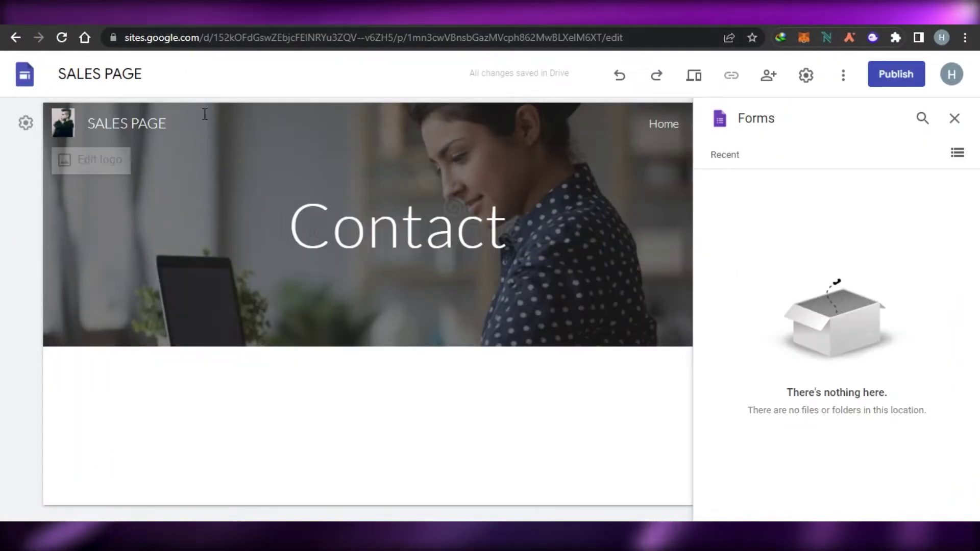
Embed the Contact Information form on the Contact page via Insert > Forms
click(955, 124)
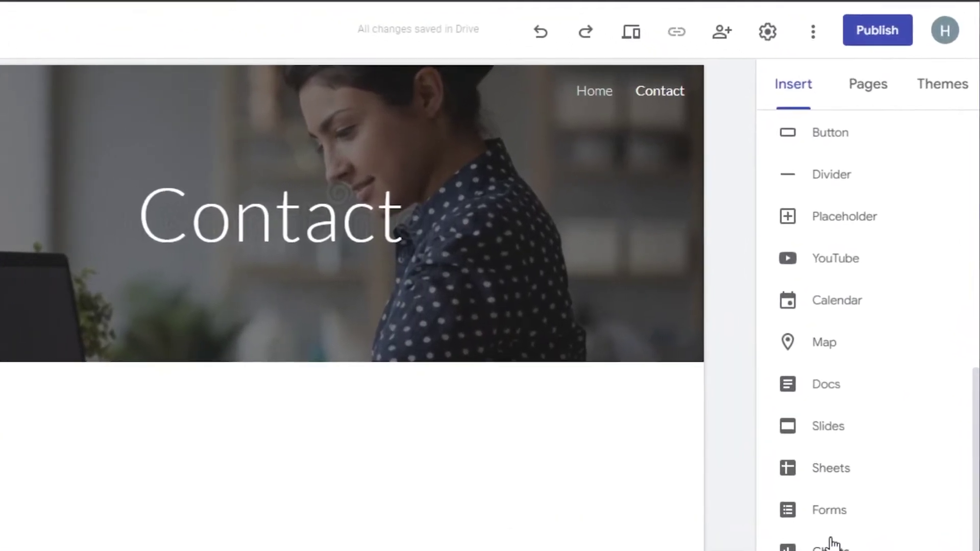
click(791, 508)
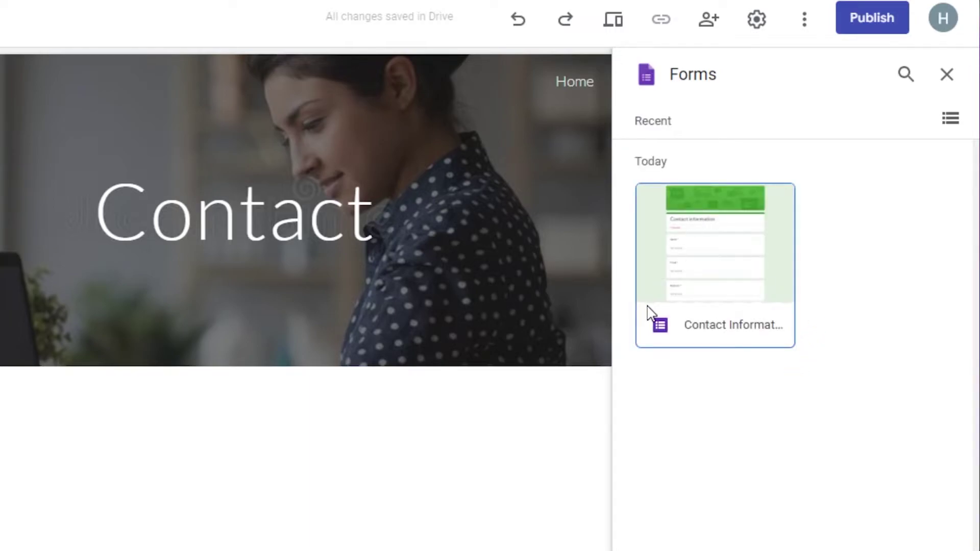
click(699, 237)
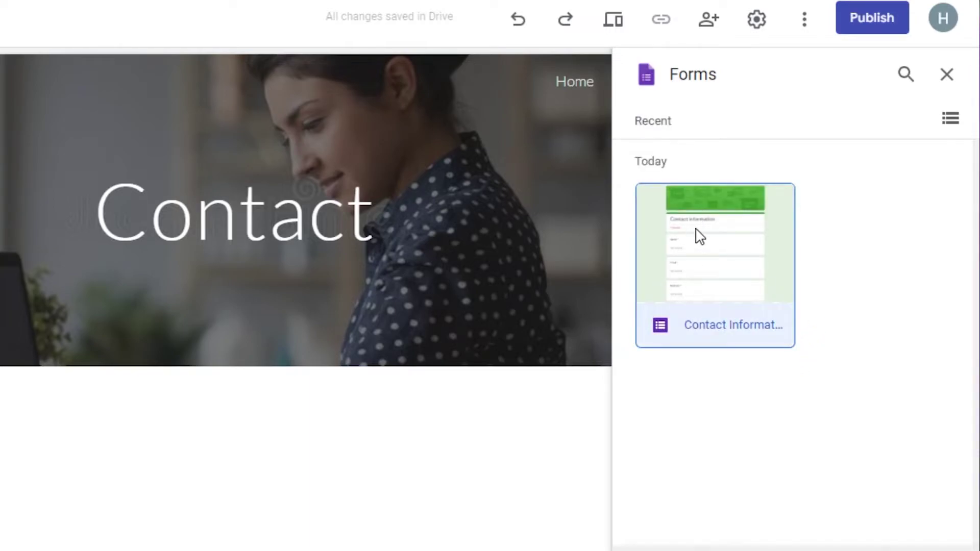
click(929, 547)
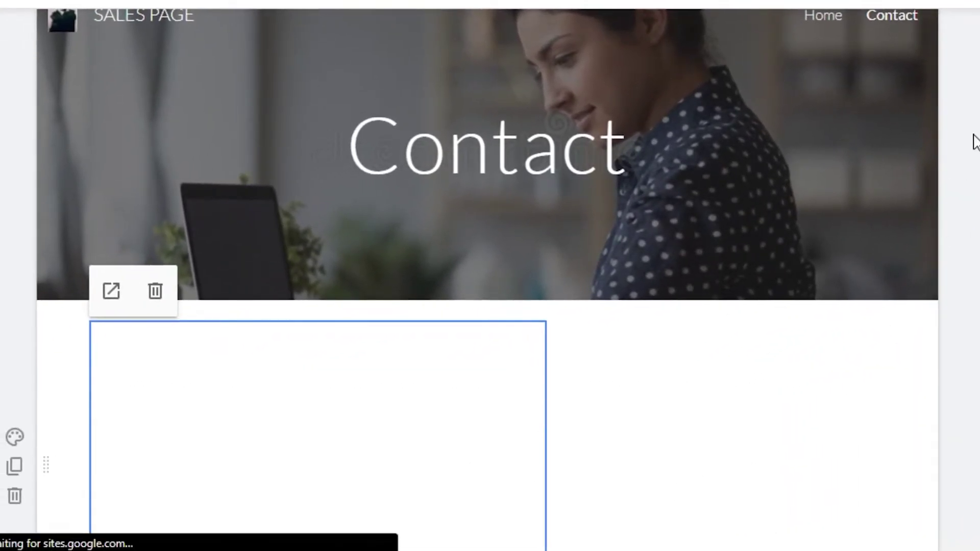
Drag the embedded Contact information form into place beneath the Contact banner
scroll(975, 140, down, 4)
scroll(976, 140, down, 4)
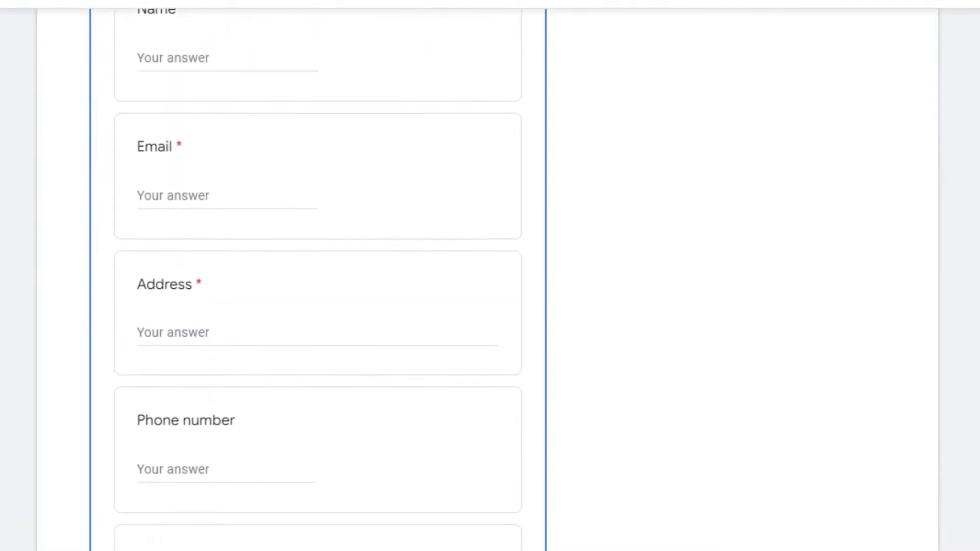
scroll(487, 276, up, 5)
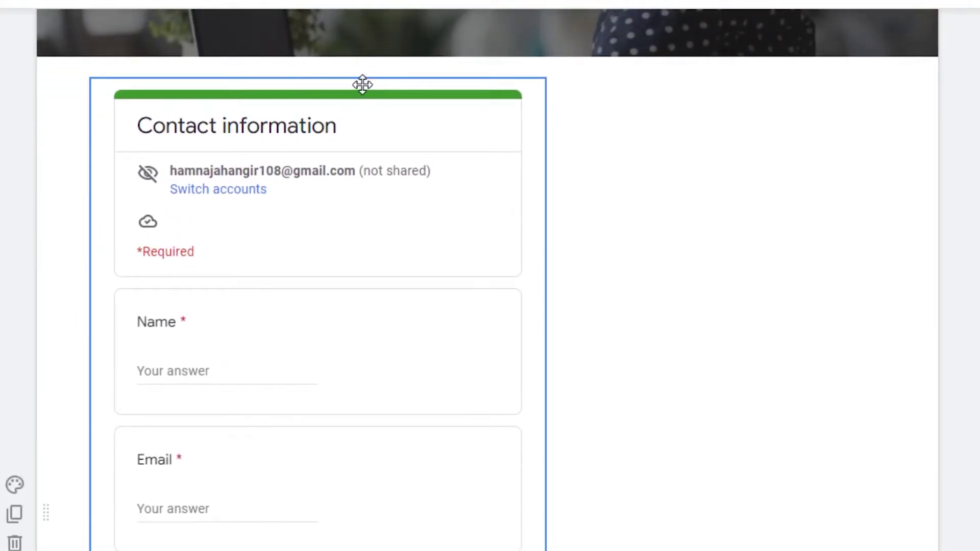
drag(363, 84, 429, 102)
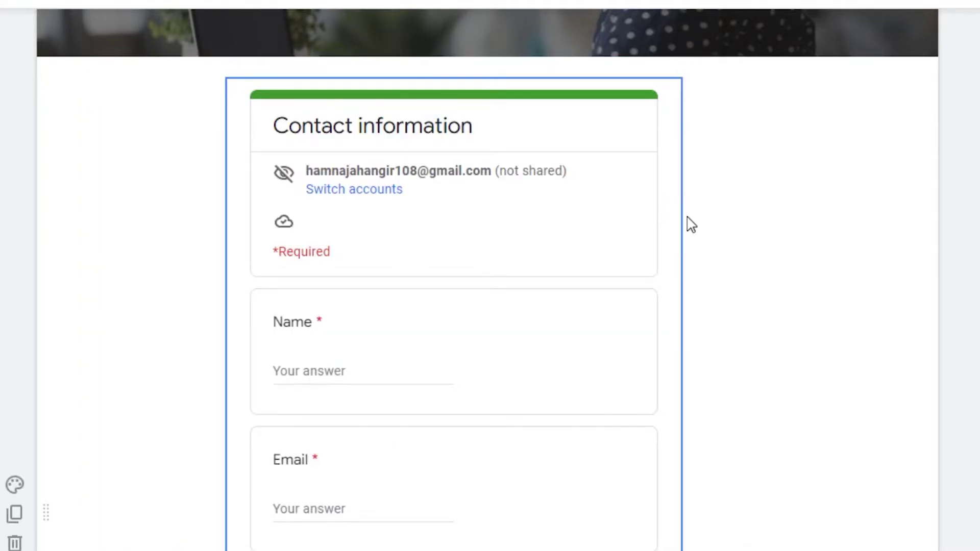
scroll(454, 276, down, 10)
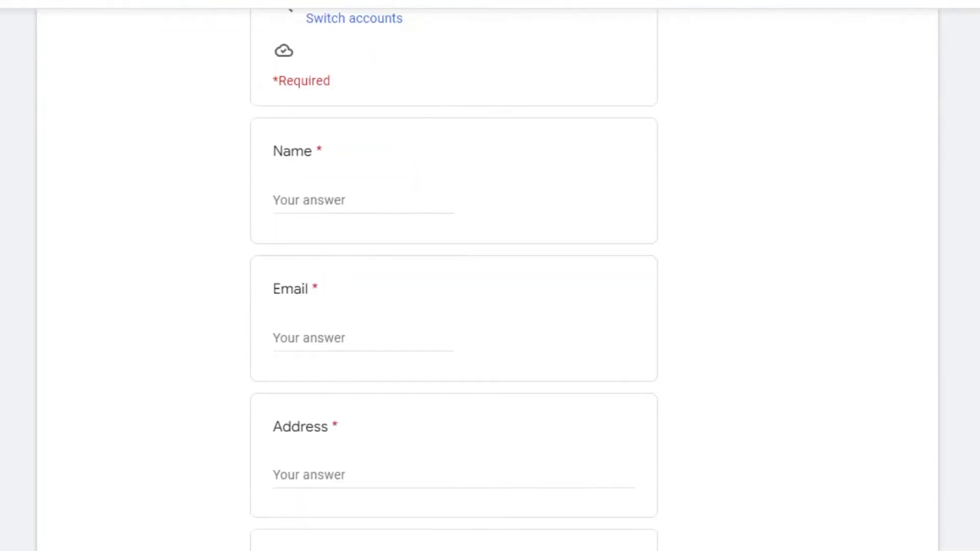
scroll(402, 250, up, 5)
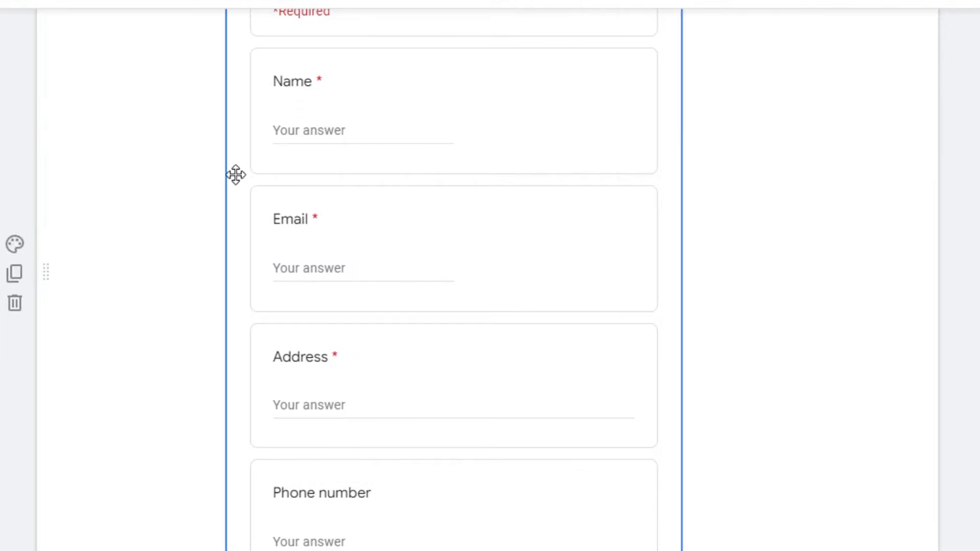
scroll(453, 276, up, 9)
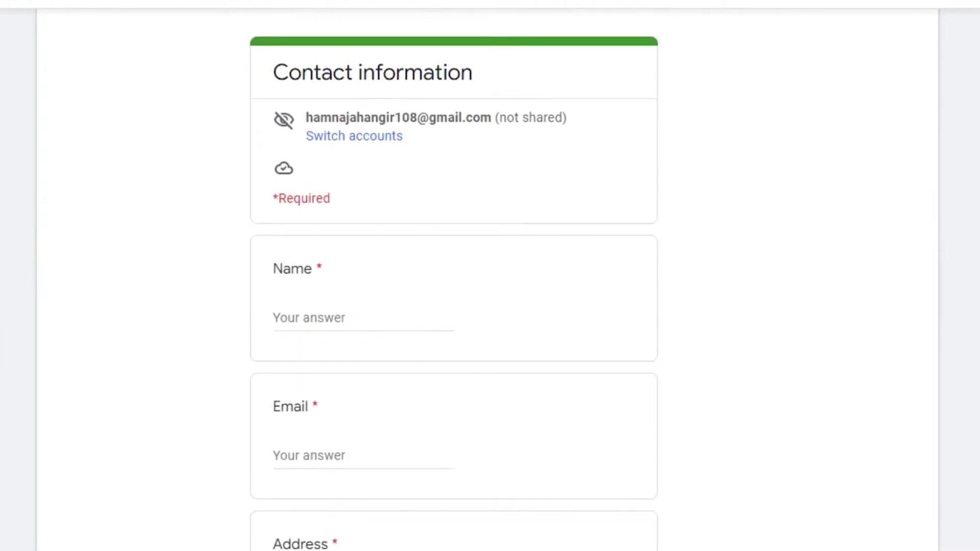
scroll(454, 276, down, 11)
scroll(454, 276, down, 5)
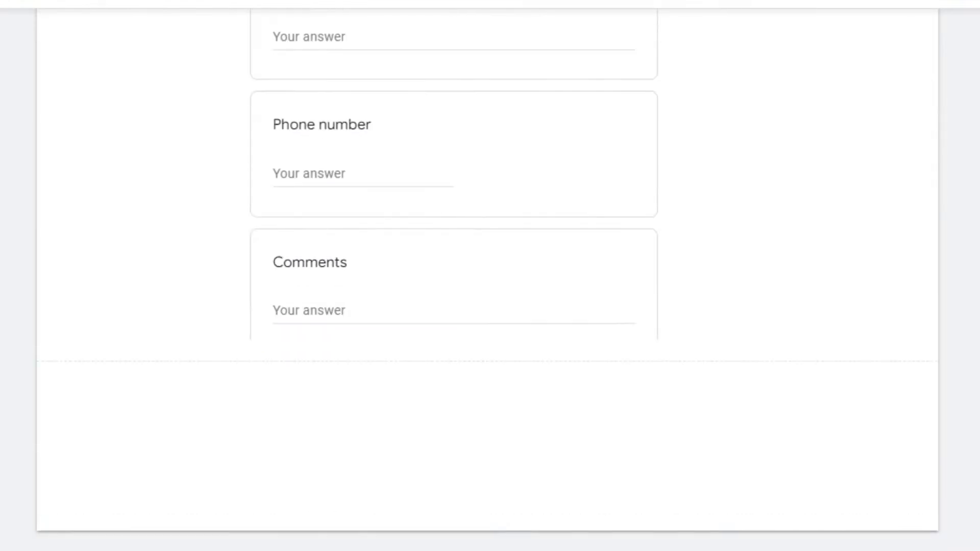
drag(677, 152, 466, 100)
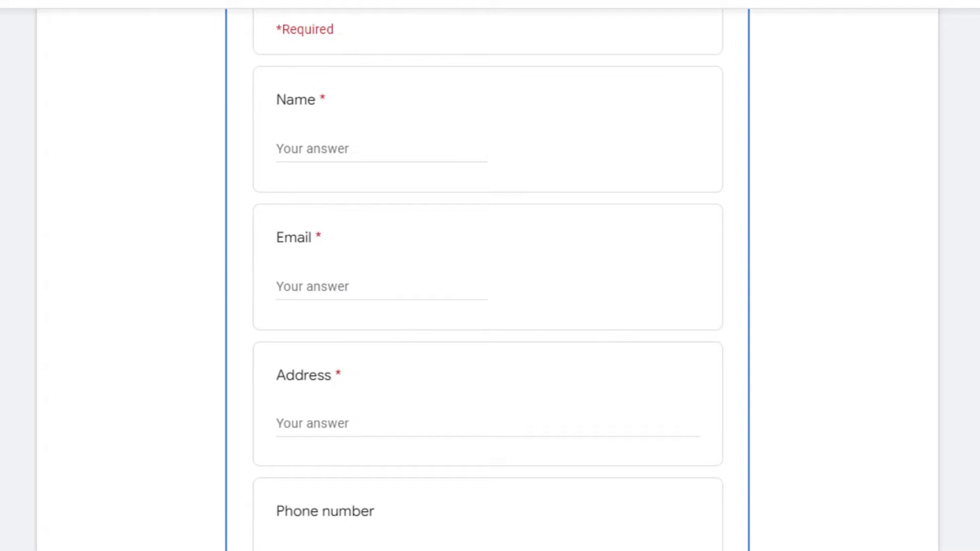
Scroll through the embedded form to check all its fields
scroll(491, 276, up, 9)
scroll(490, 275, down, 17)
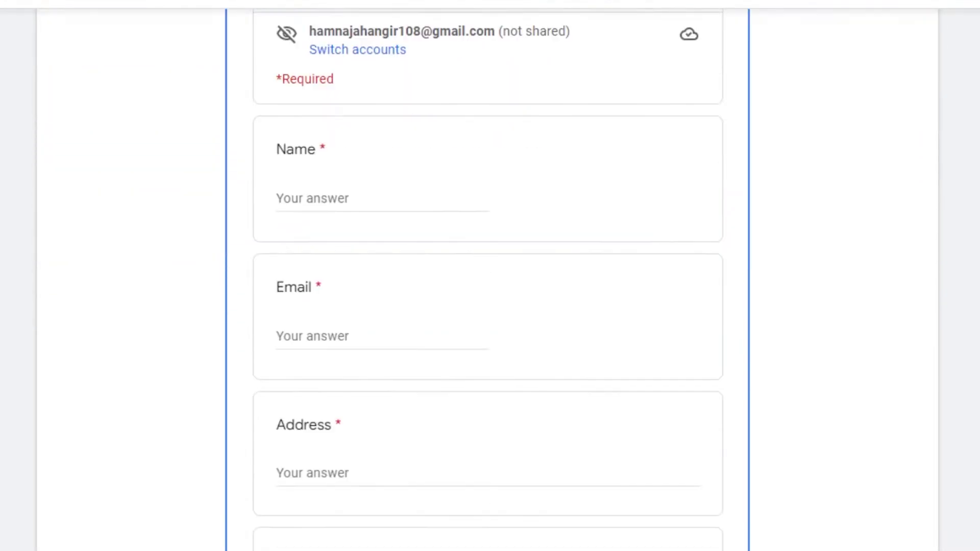
scroll(491, 276, up, 15)
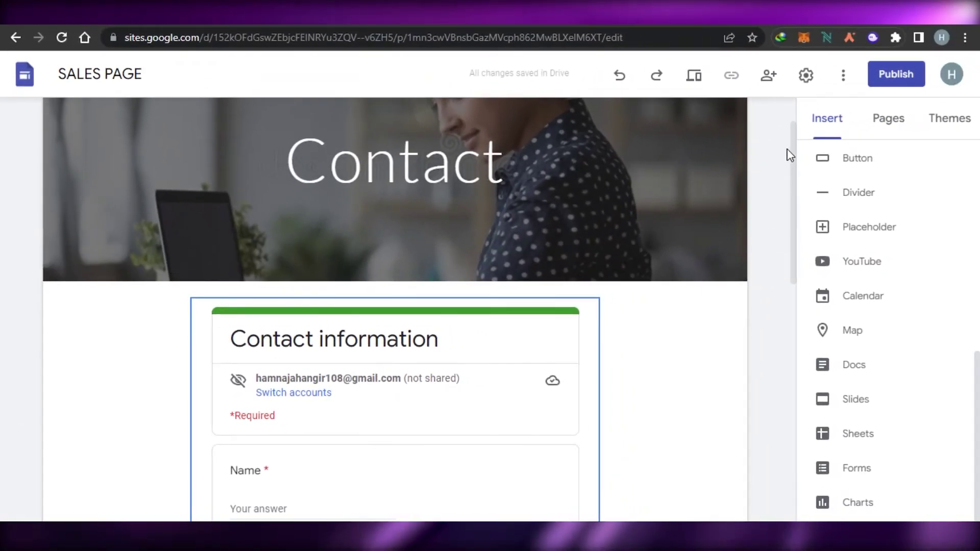
drag(859, 110, 854, 213)
drag(786, 231, 792, 105)
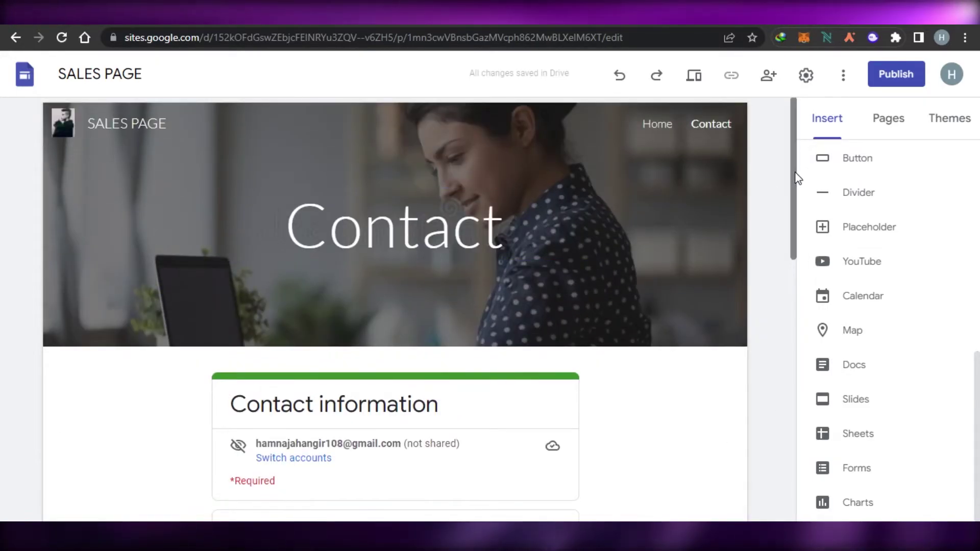
drag(794, 182, 777, 426)
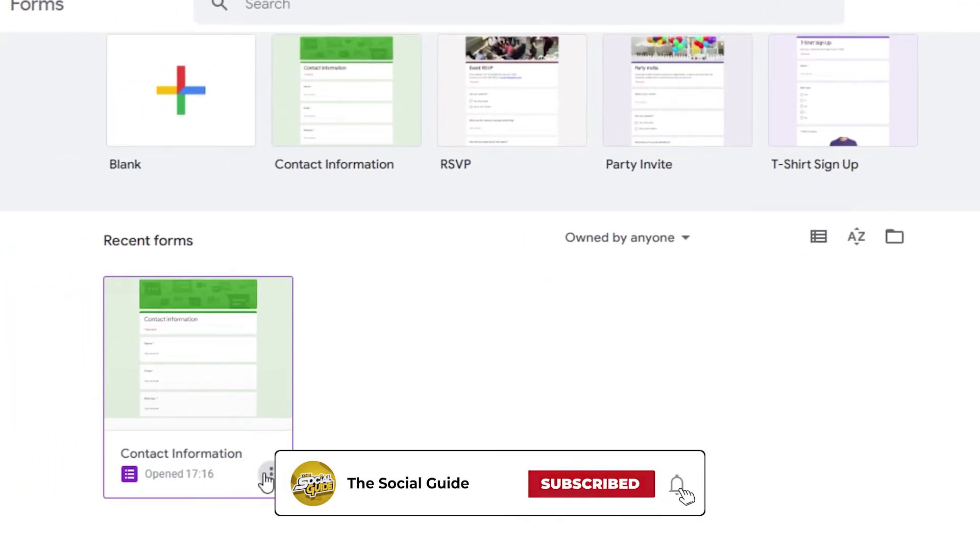
Open the Contact Information form in a new tab and request its pre-filled link
click(268, 477)
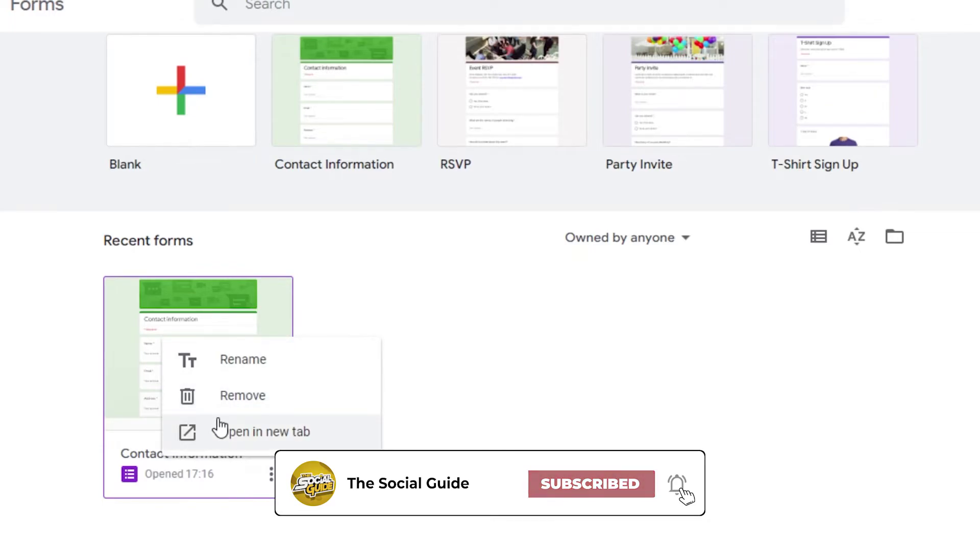
click(220, 428)
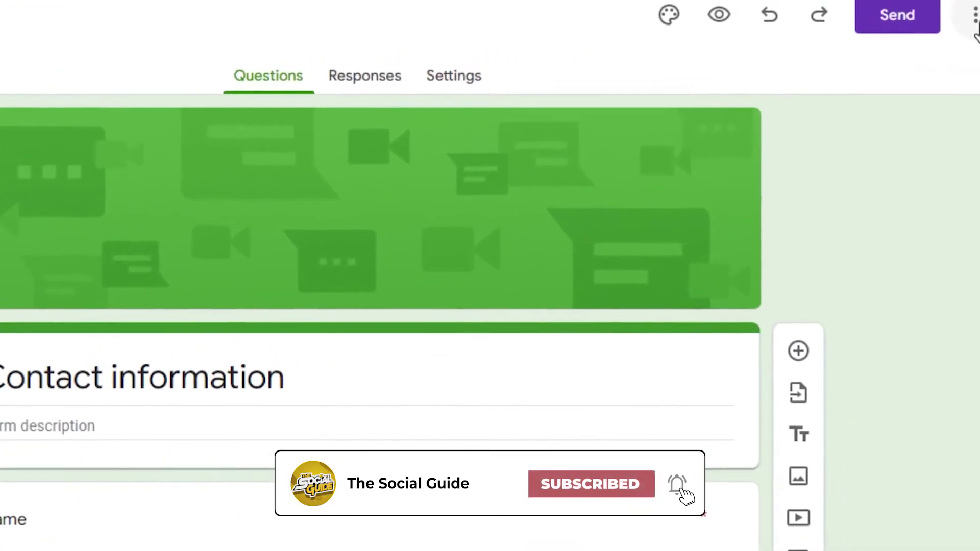
click(957, 18)
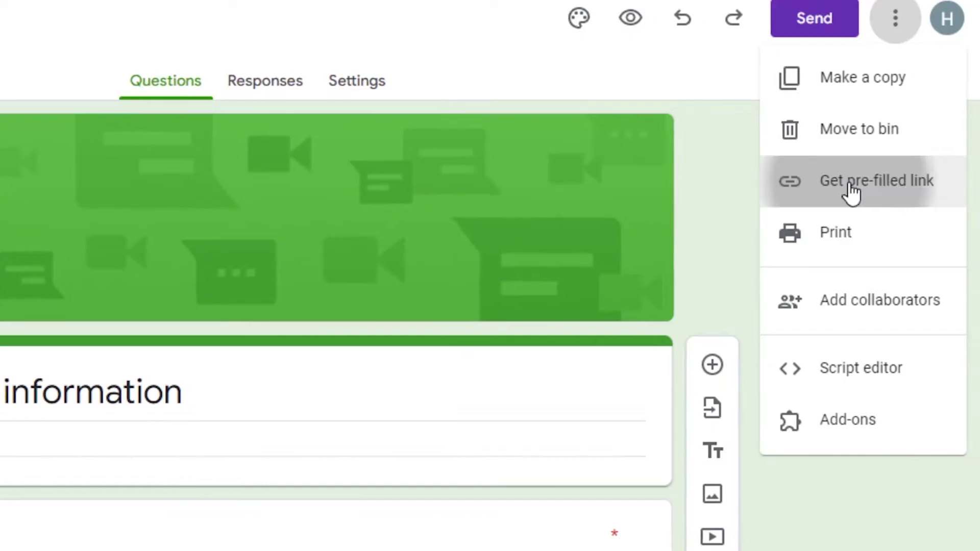
click(960, 181)
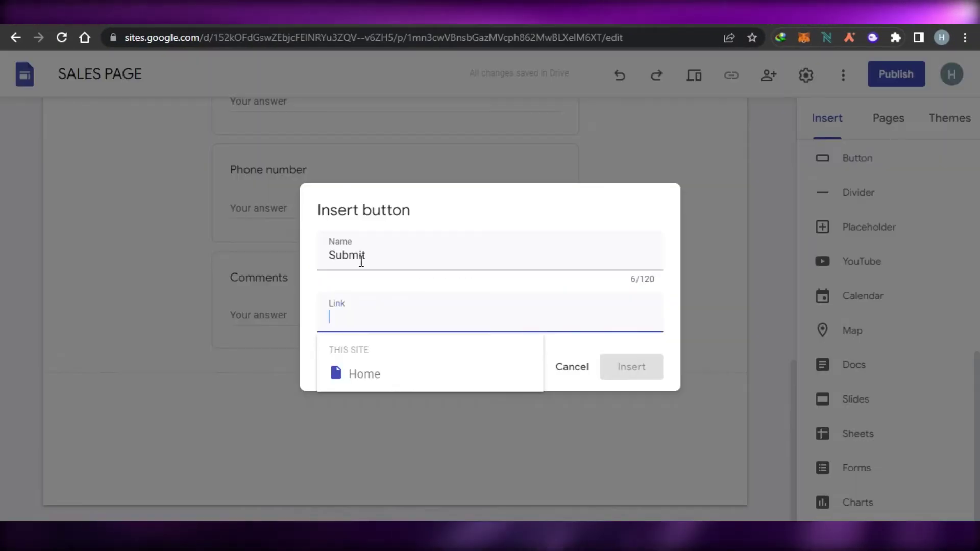
Insert a Submit button linked to the Home page and centre it below the form
right_click(333, 317)
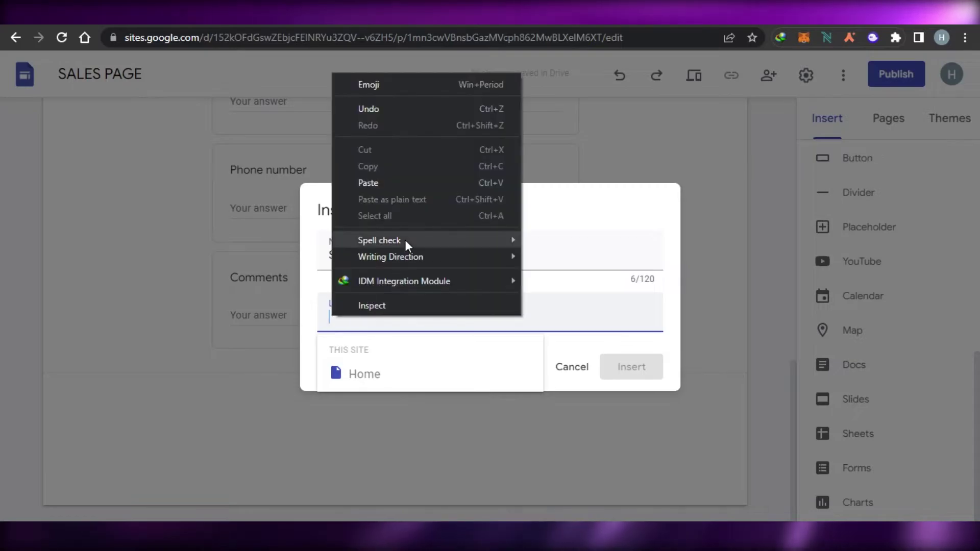
click(392, 187)
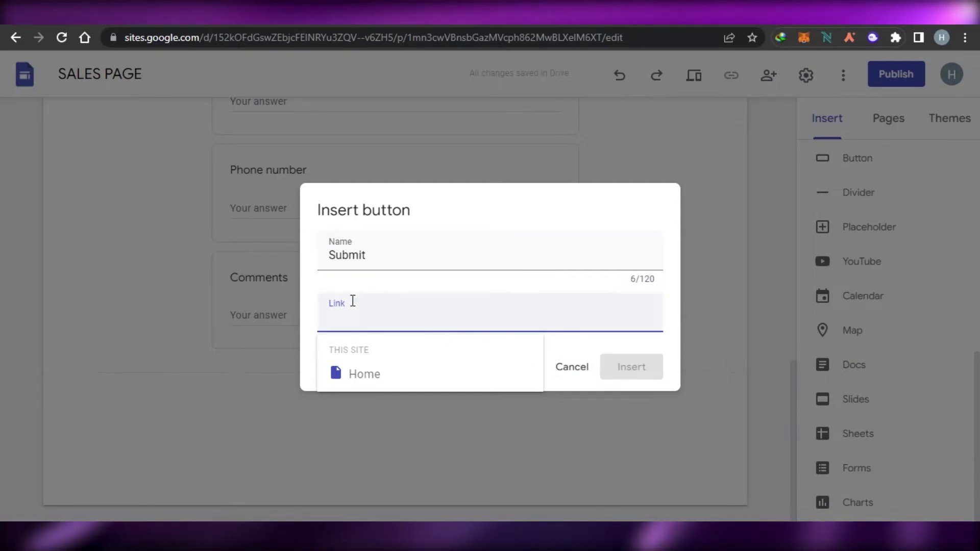
click(355, 375)
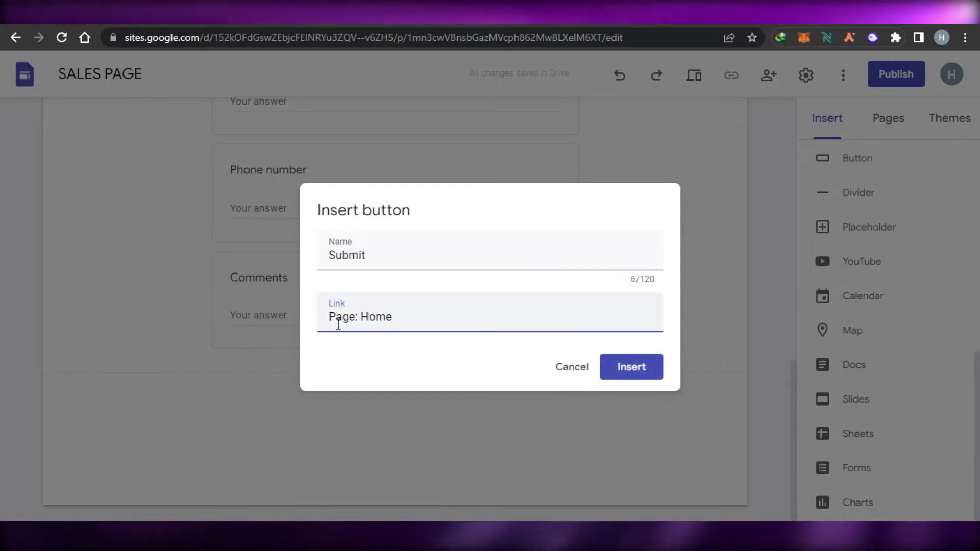
click(632, 368)
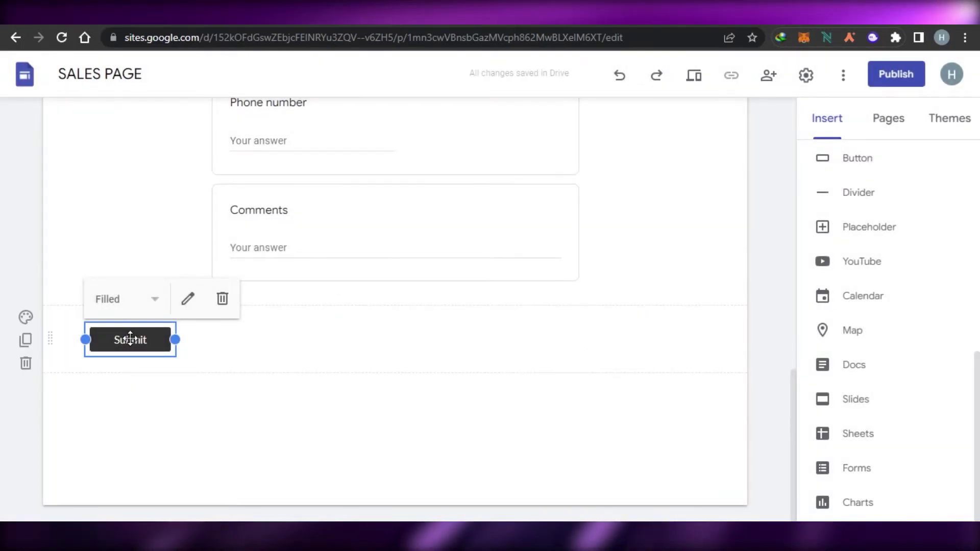
drag(130, 339, 449, 339)
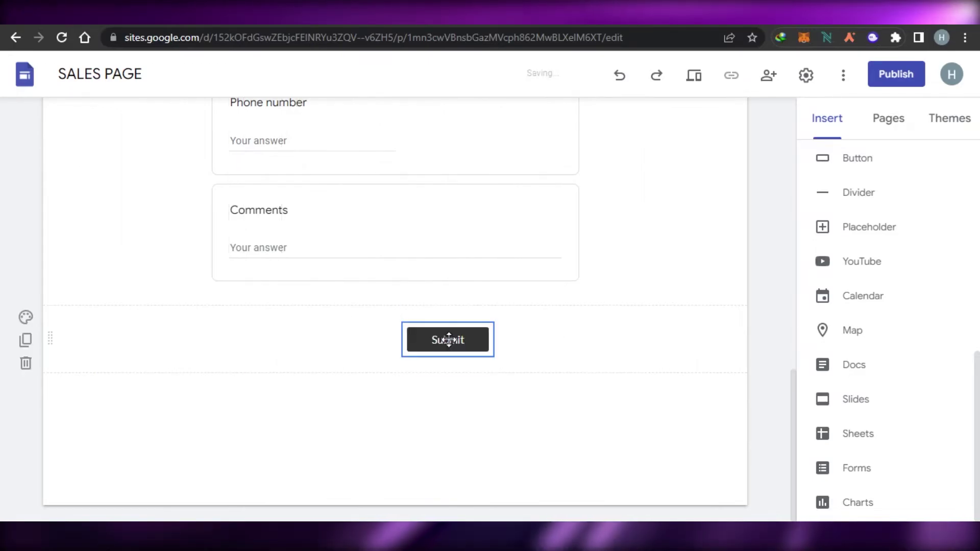
scroll(709, 205, up, 10)
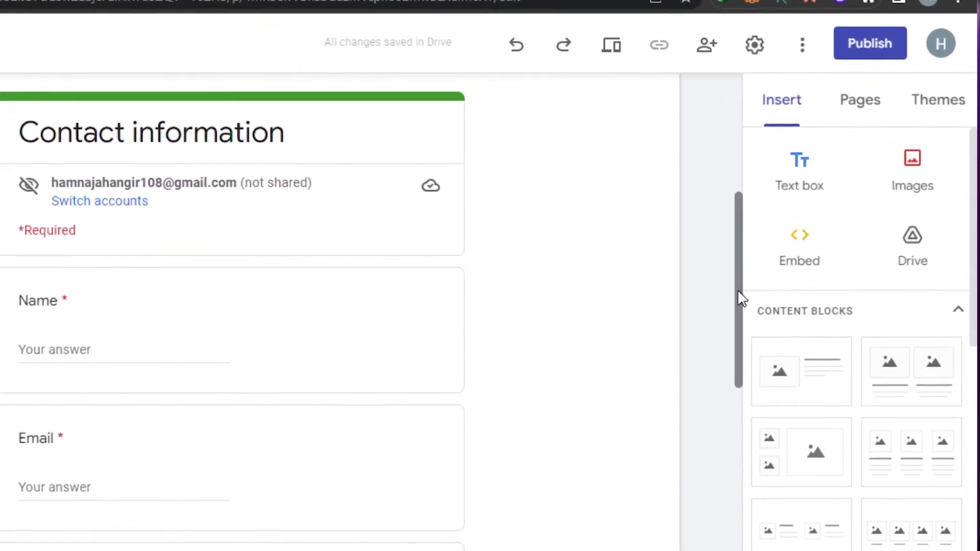
drag(738, 292, 747, 145)
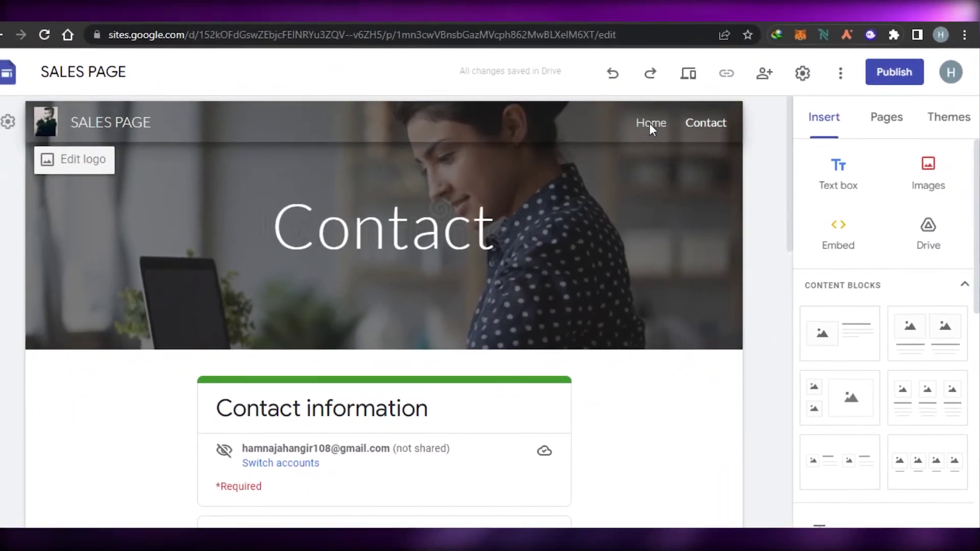
click(649, 123)
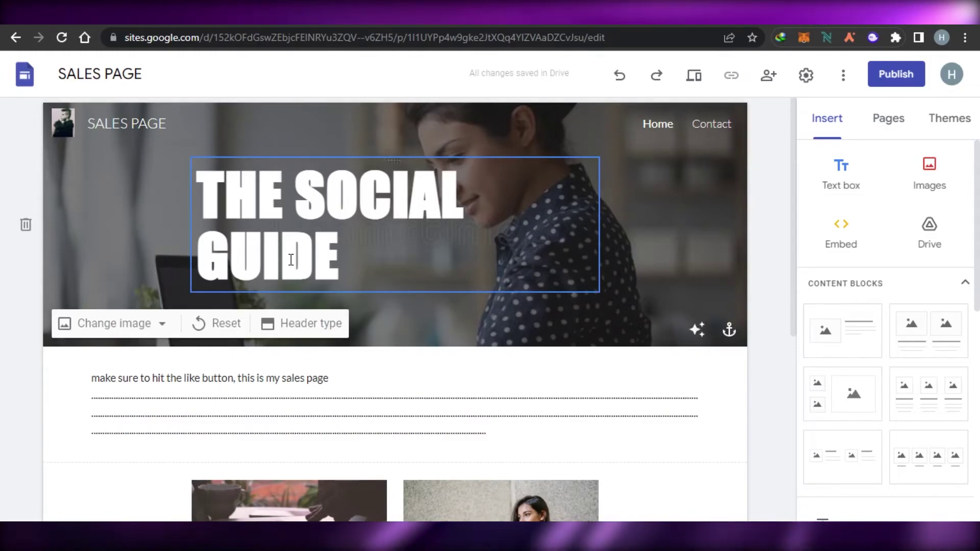
click(727, 127)
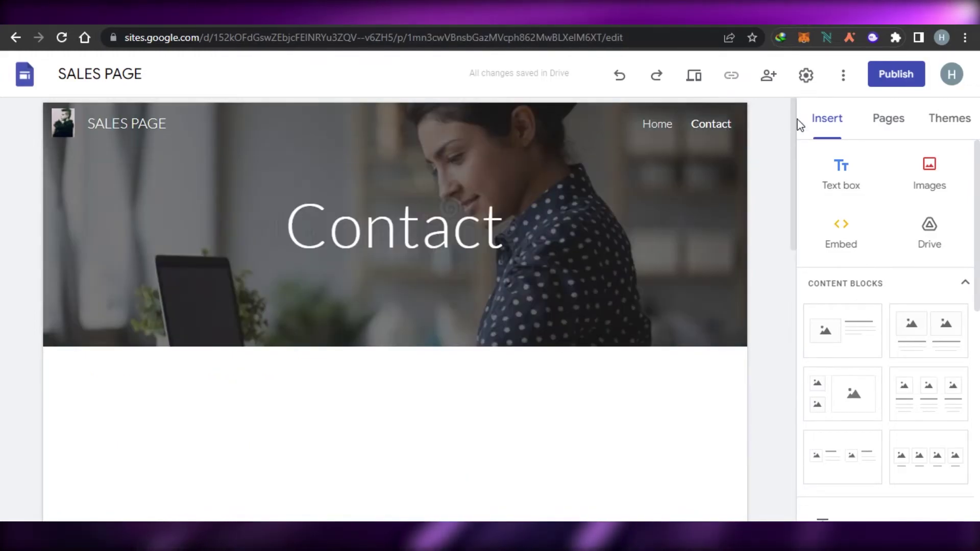
drag(794, 120, 805, 72)
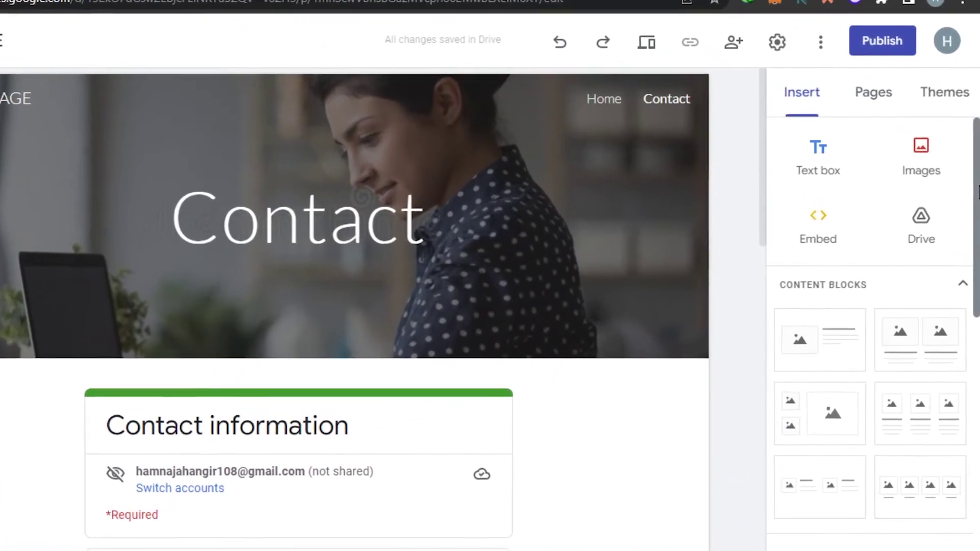
scroll(868, 286, down, 3)
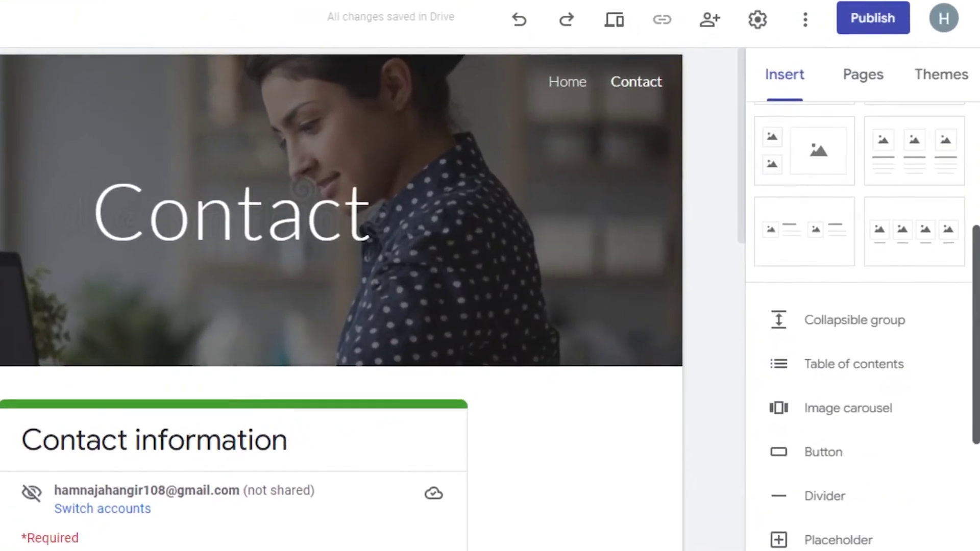
Add a two-small-one-large image layout section, then scroll back up to the form
click(779, 295)
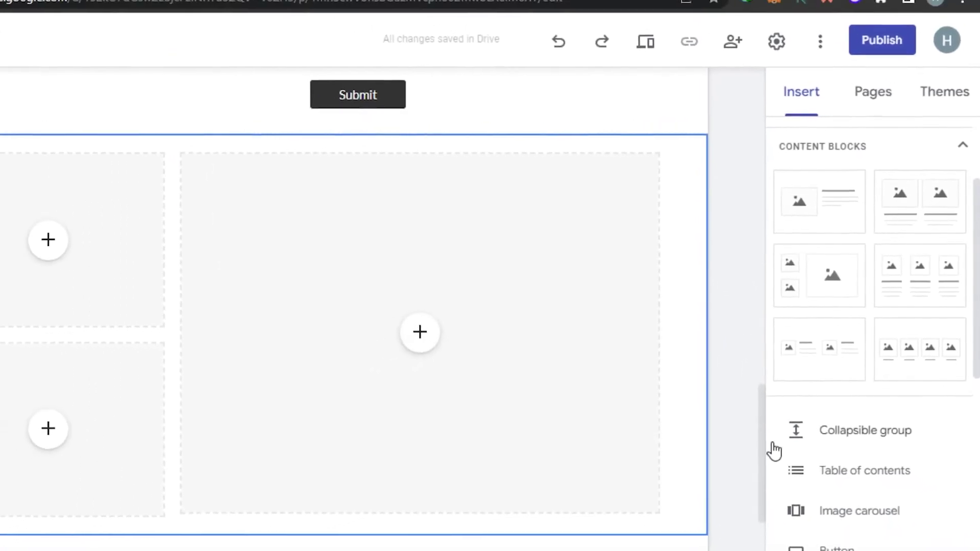
drag(765, 444, 793, 443)
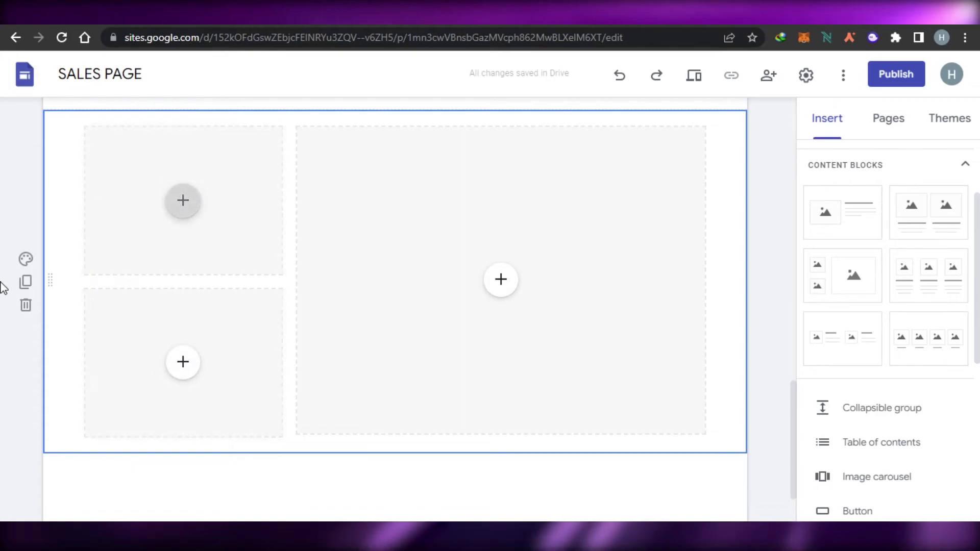
drag(799, 399, 794, 271)
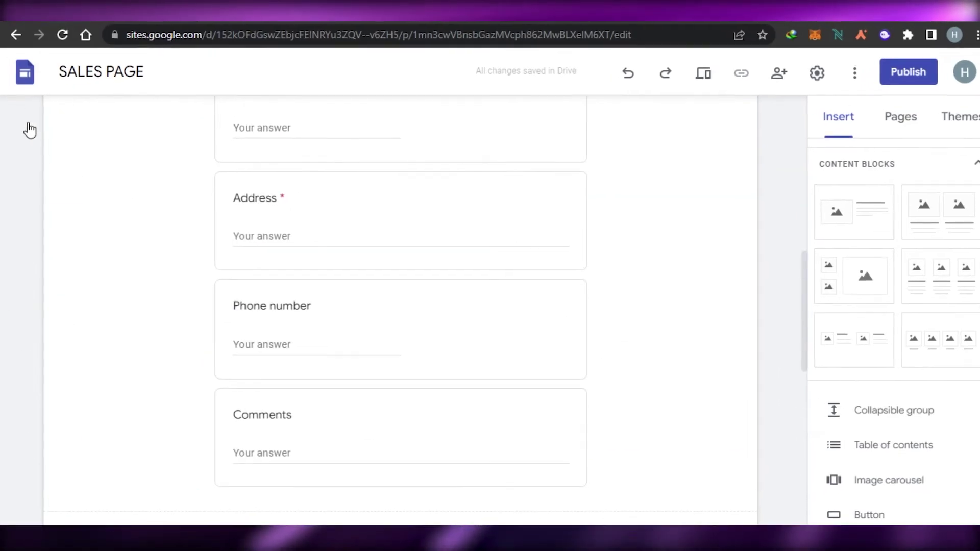
click(26, 129)
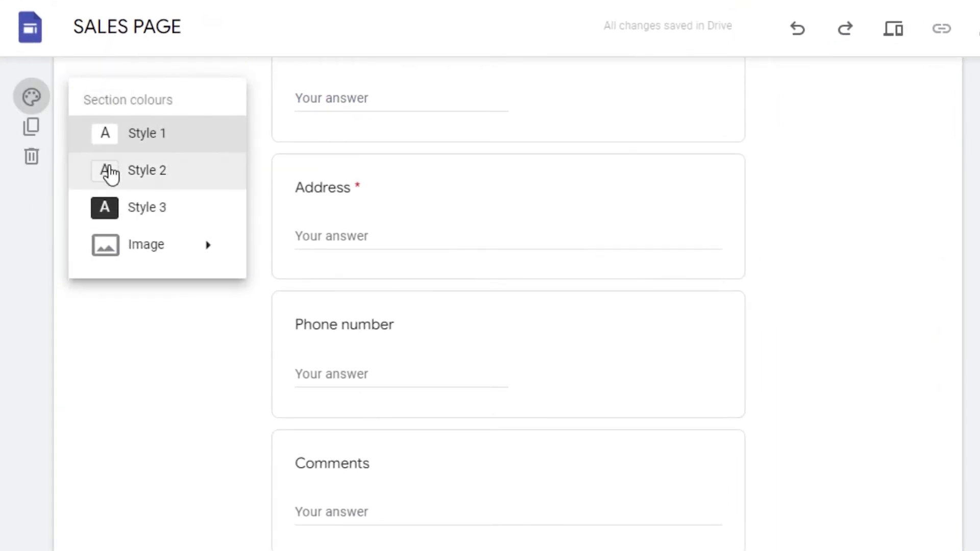
Choose Select image from the section's Image background options to open the gallery
mouse_move(115, 258)
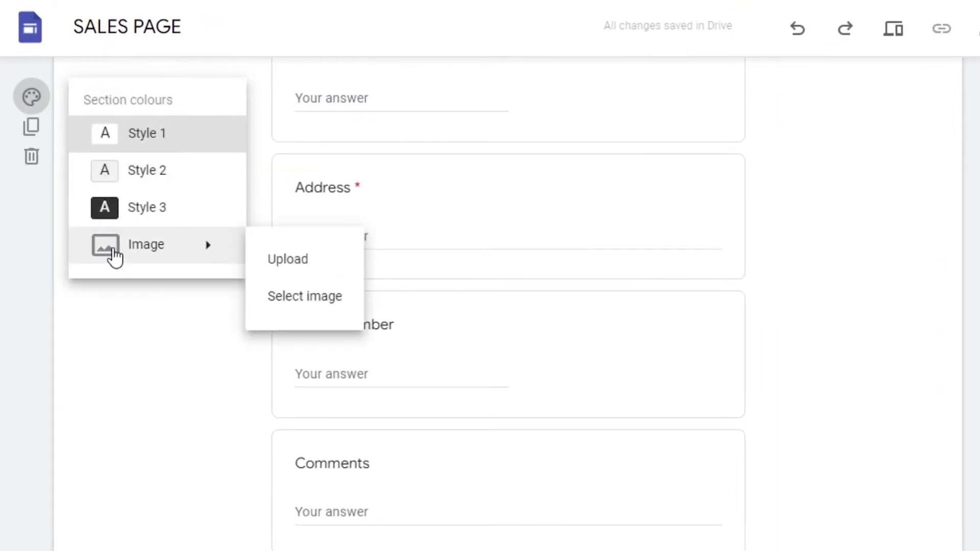
click(282, 296)
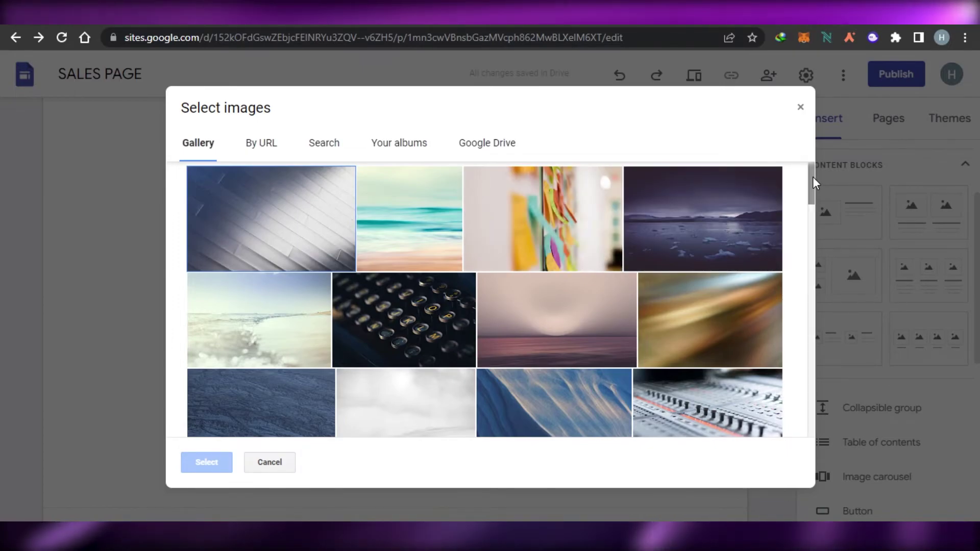
Set the blurred sticky-notes gallery photo as the form section's background
mouse_move(813, 179)
mouse_down()
mouse_move(813, 403)
mouse_move(813, 128)
mouse_move(812, 404)
mouse_move(813, 164)
mouse_up()
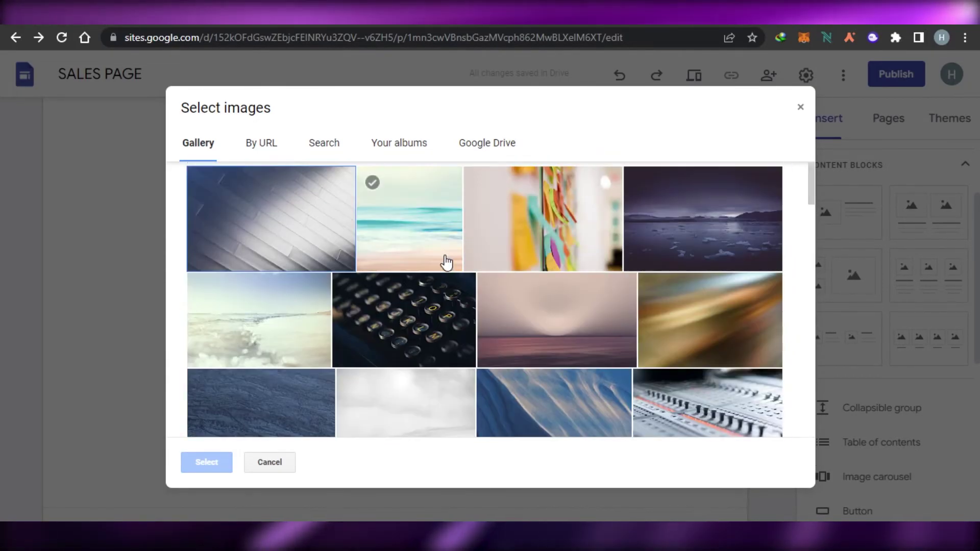
click(561, 216)
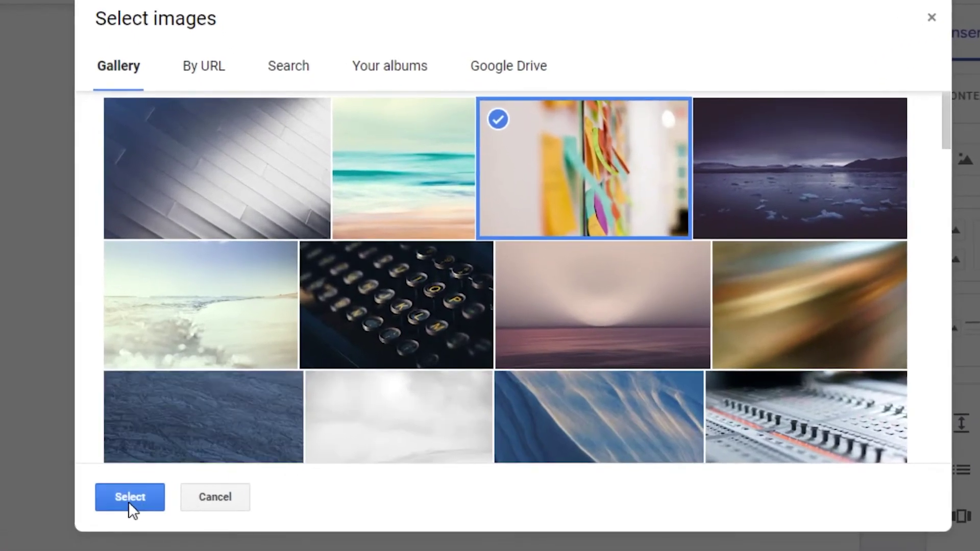
click(128, 497)
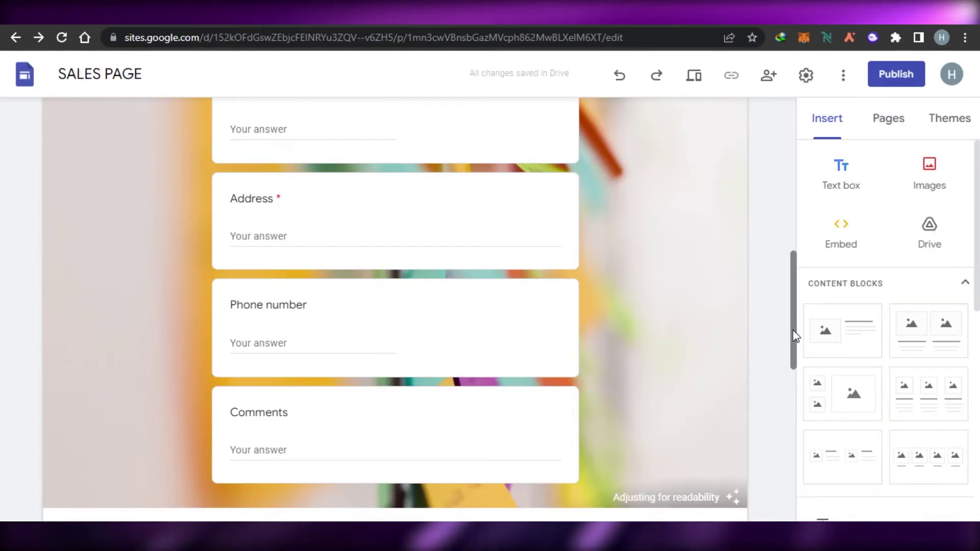
Scroll back to the top of the Contact page and switch to the Home page
drag(792, 336, 811, 240)
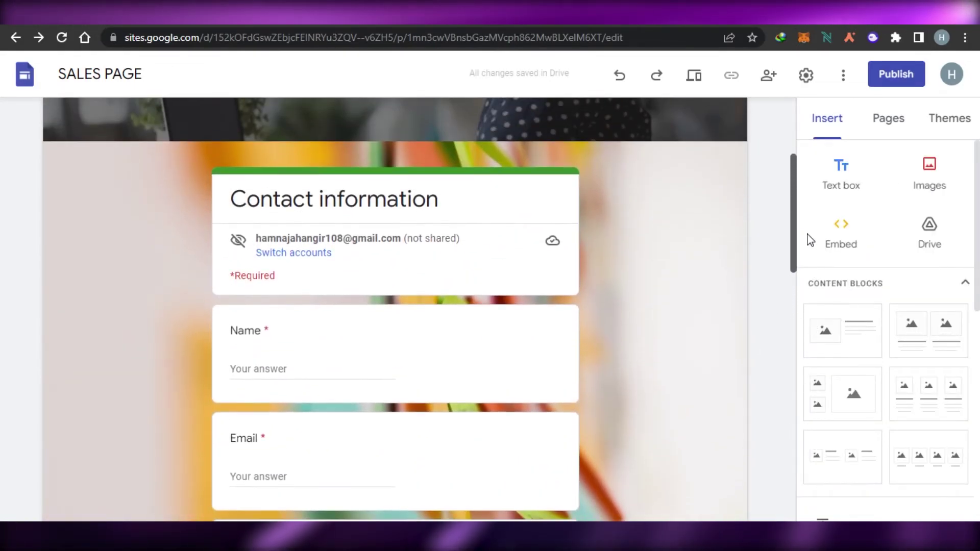
scroll(344, 223, down, 3)
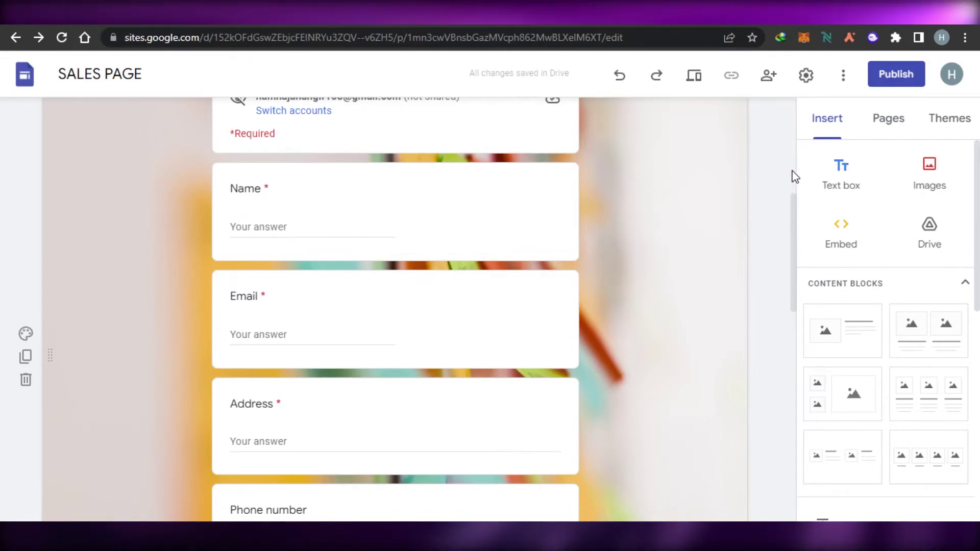
scroll(796, 204, up, 5)
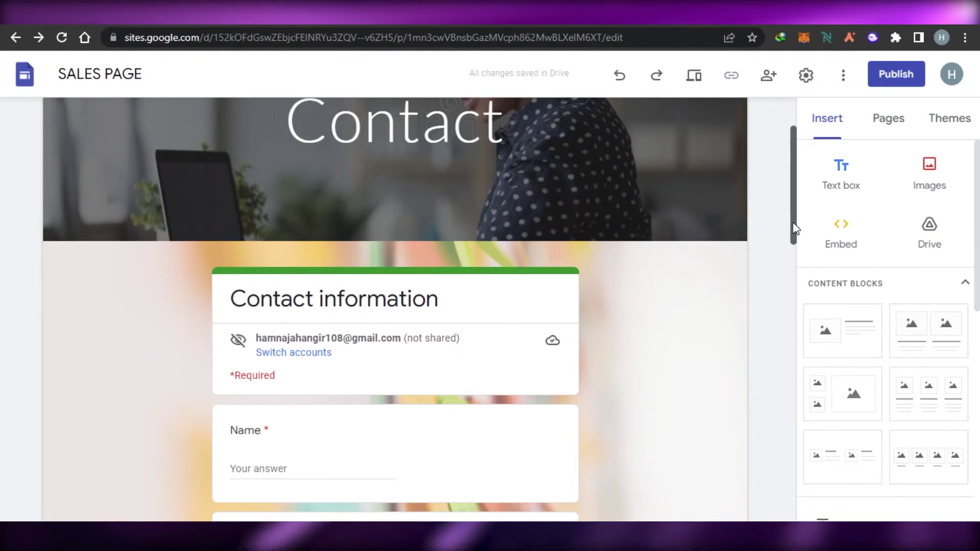
drag(794, 230, 801, 152)
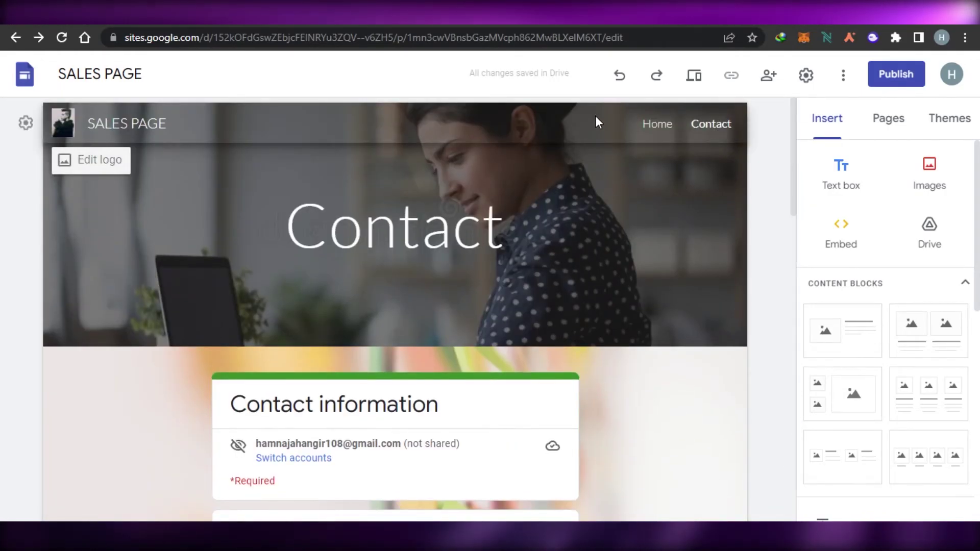
click(489, 222)
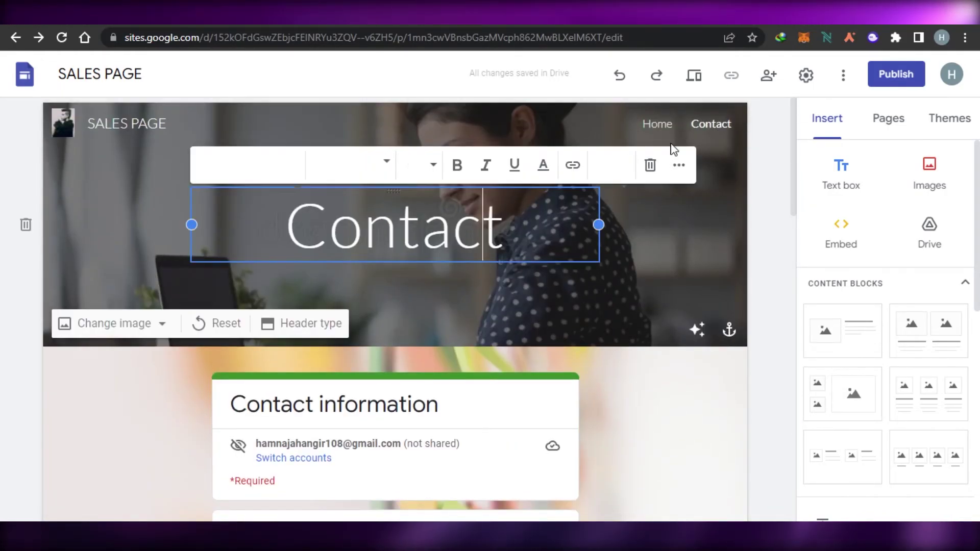
click(645, 127)
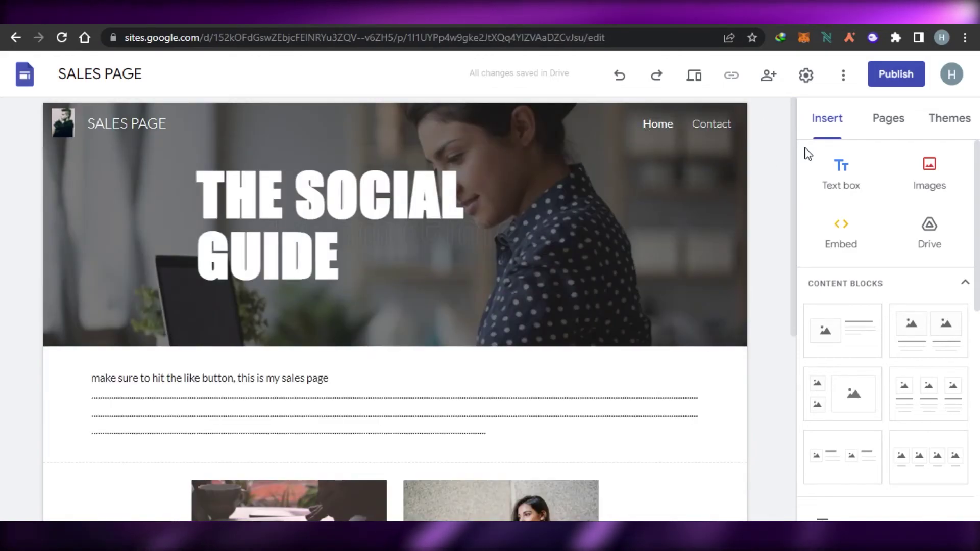
Scroll down the Home page and open the Forms list in the Insert panel
drag(794, 146, 803, 444)
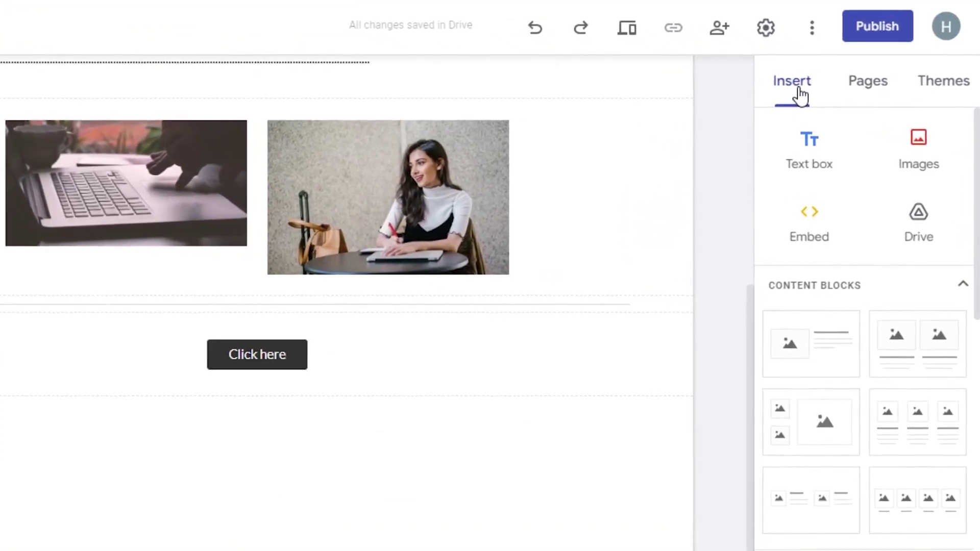
click(835, 130)
scroll(862, 307, down, 10)
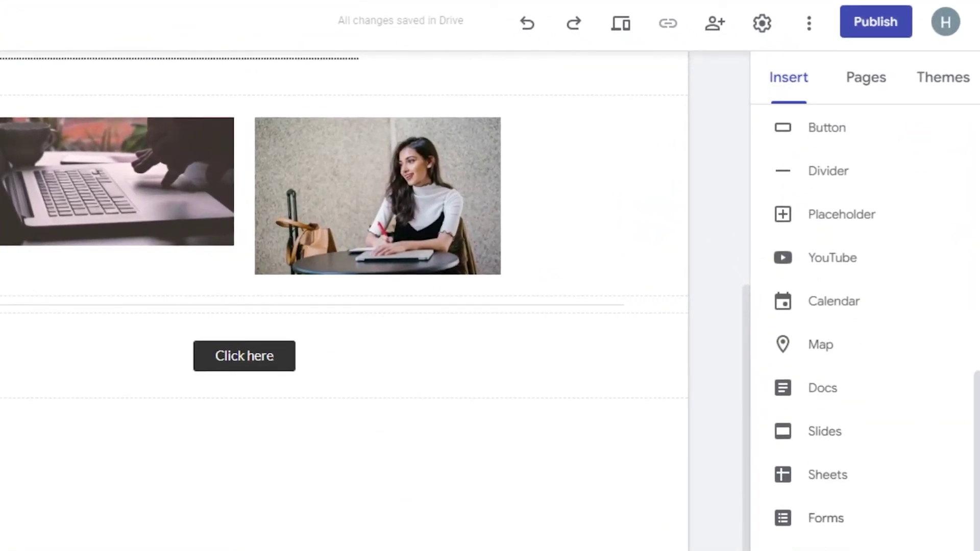
click(807, 527)
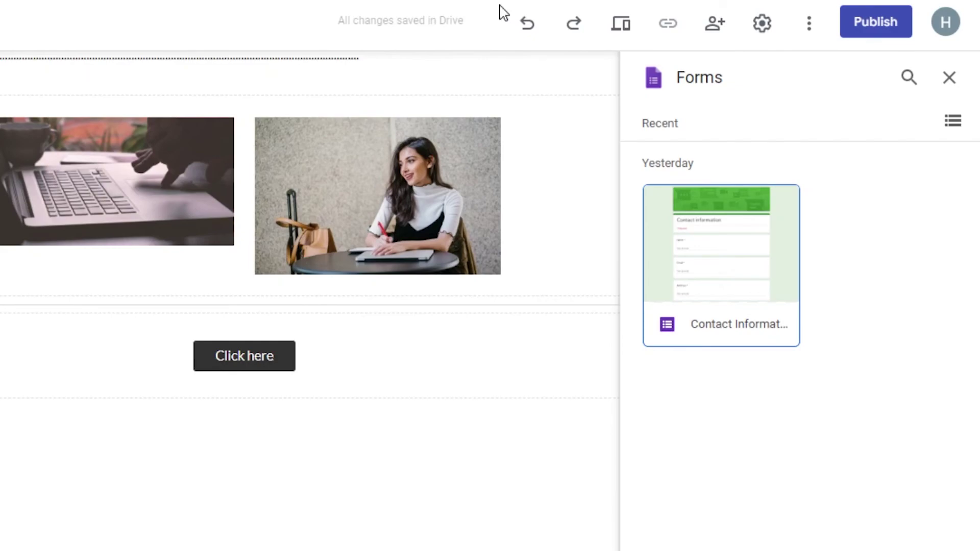
Embed the Contact Information form on the Home page, then delete it again
click(746, 241)
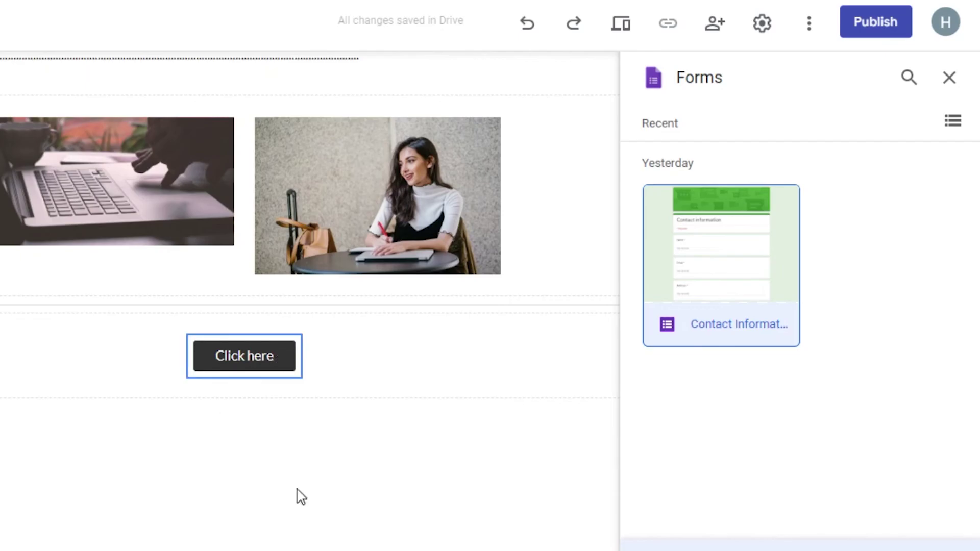
double_click(695, 204)
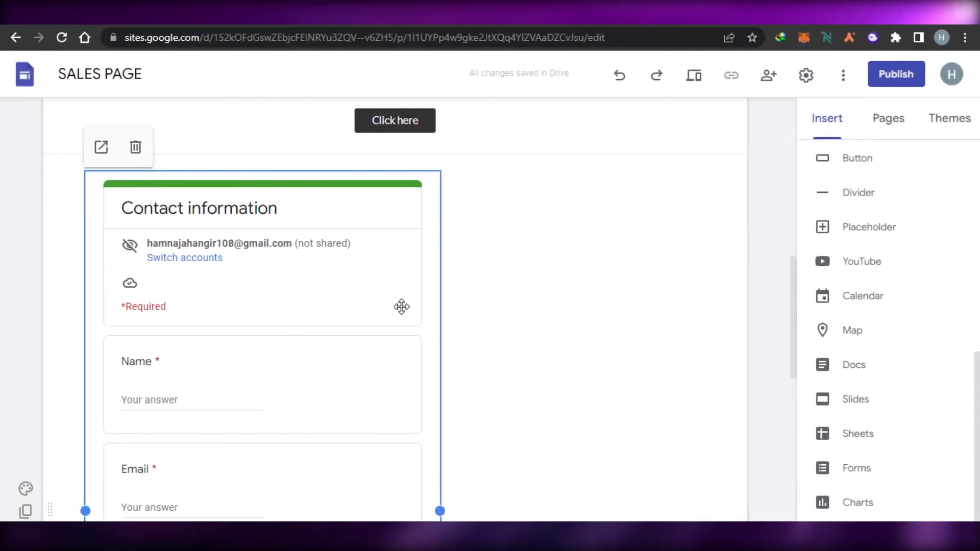
drag(401, 307, 424, 307)
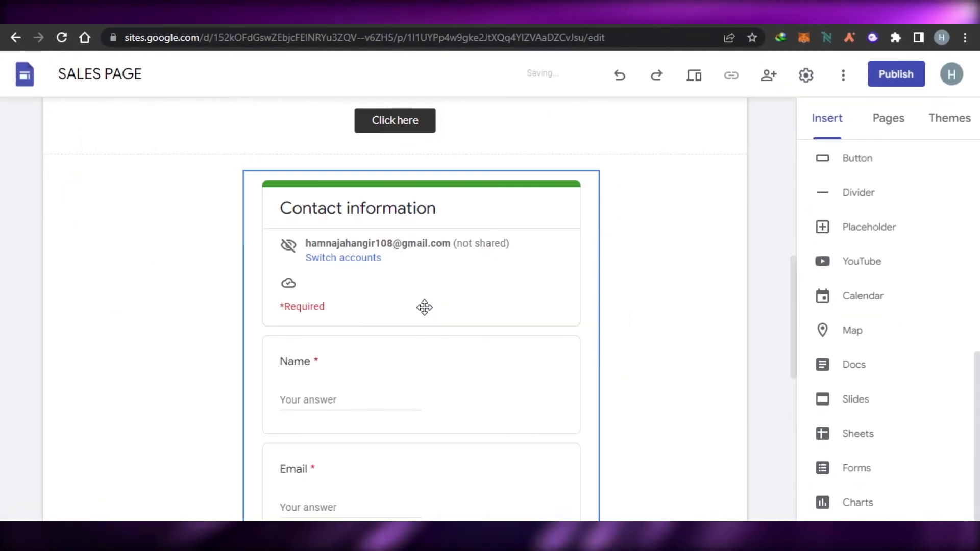
click(247, 194)
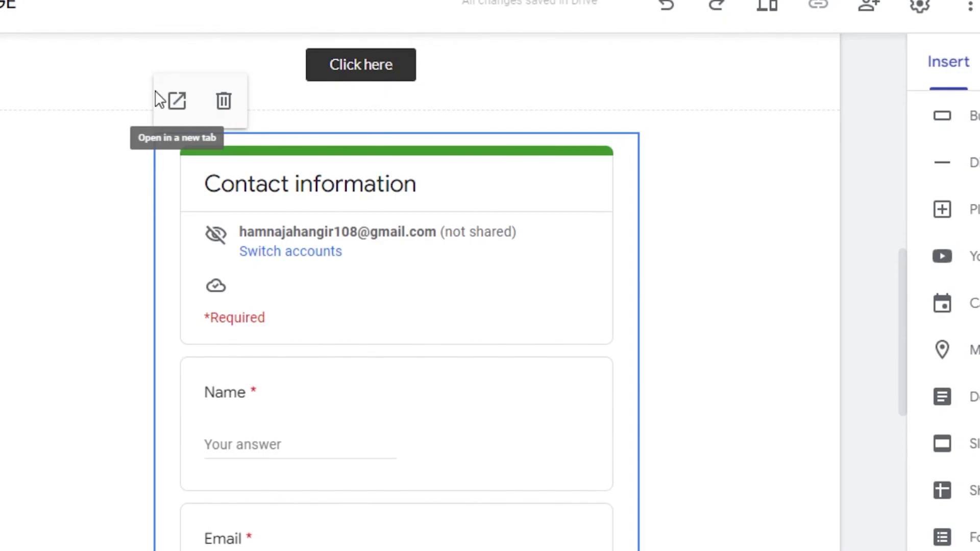
click(224, 102)
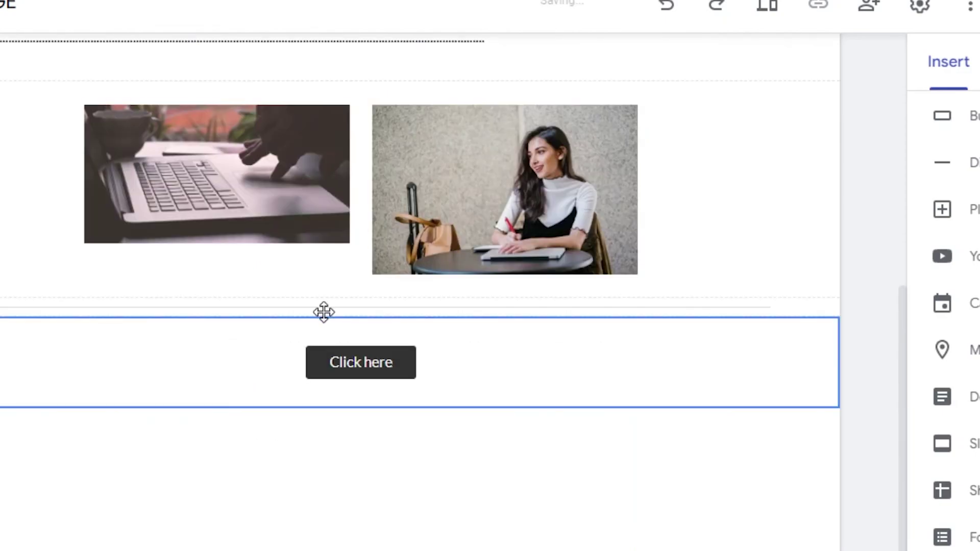
Return to the Contact page from the site navigation
scroll(817, 306, up, 5)
scroll(804, 182, up, 2)
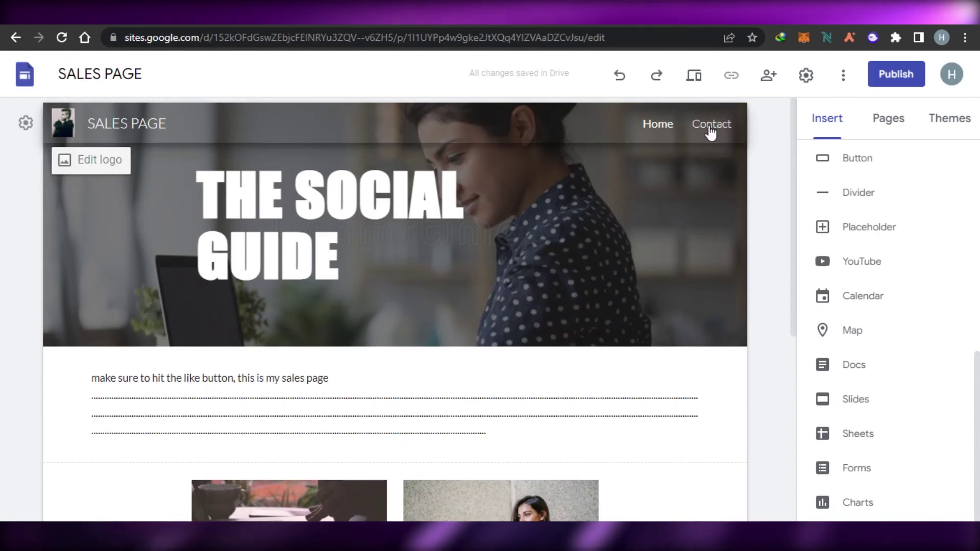
click(711, 125)
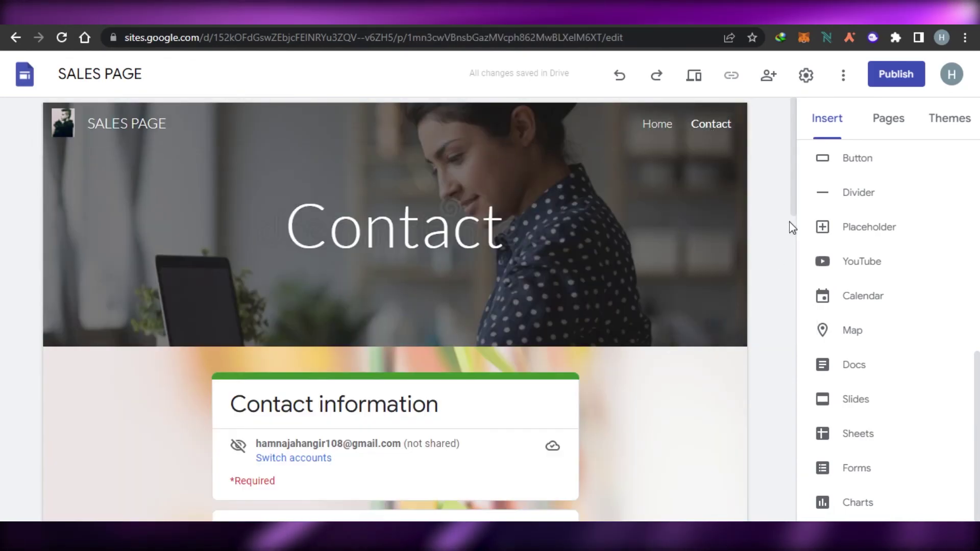